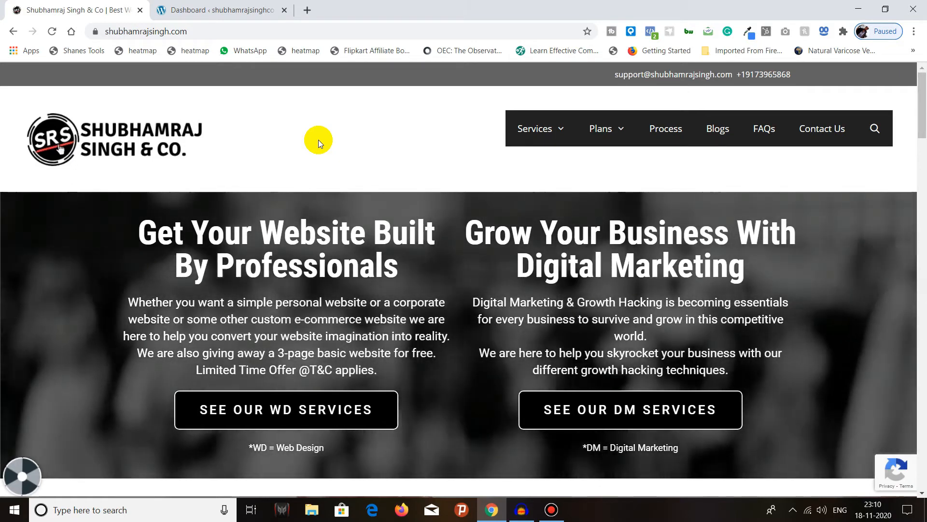
Step: Switch to the WordPress dashboard and open the live site in a new browser tab
click(161, 15)
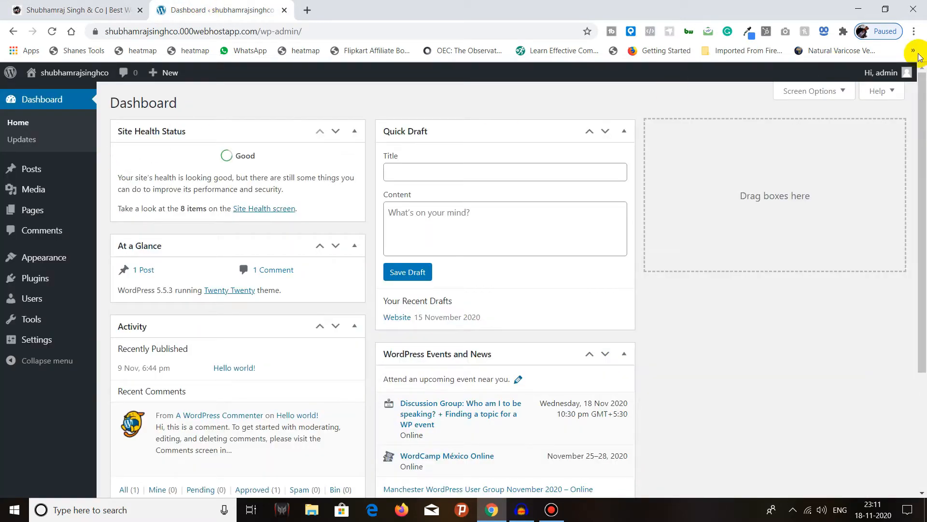
mouse_move(900, 75)
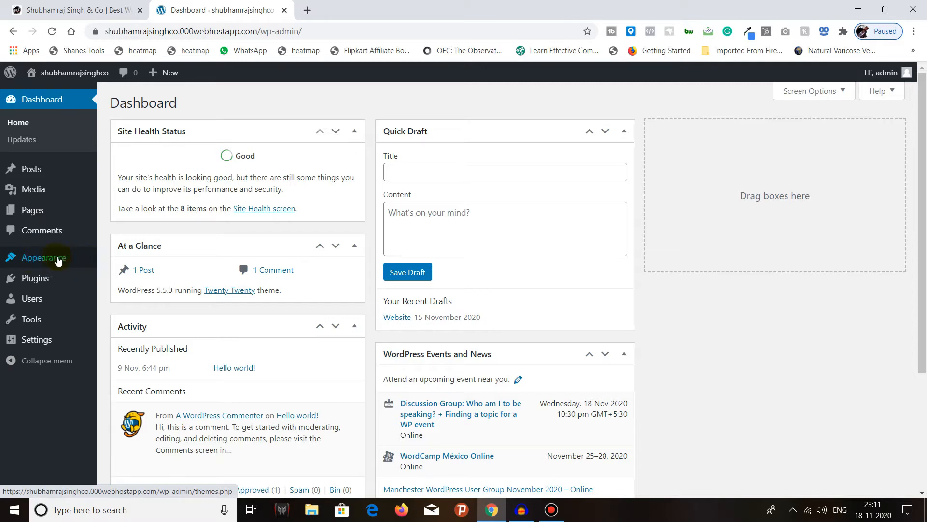
mouse_move(55, 261)
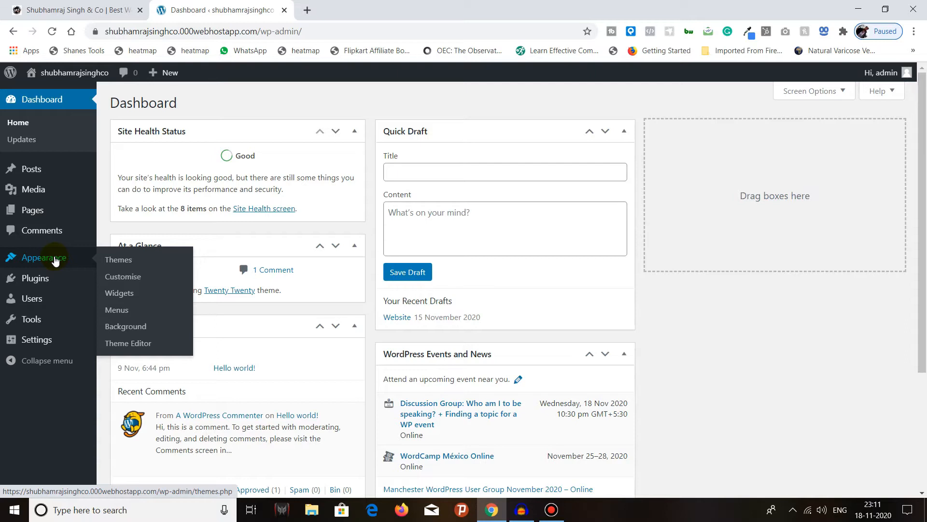
mouse_move(73, 73)
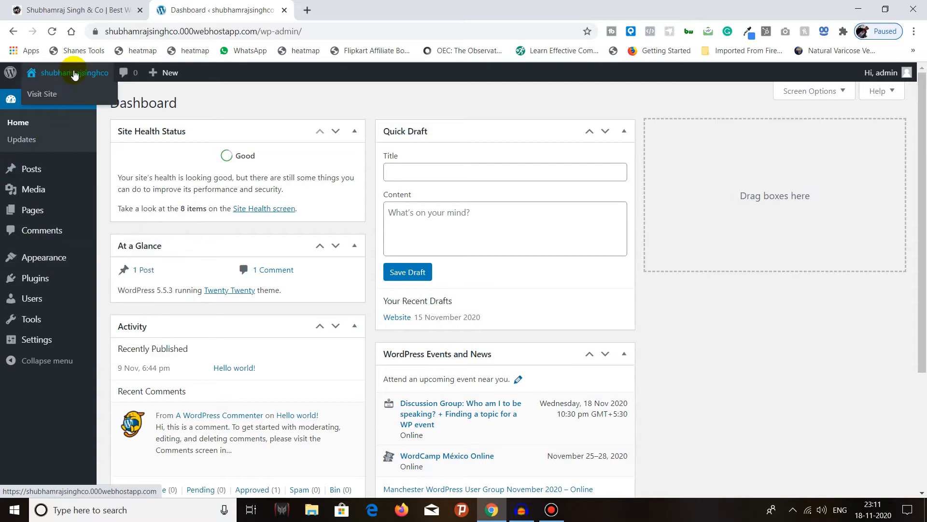
right_click(78, 92)
click(89, 94)
click(356, 10)
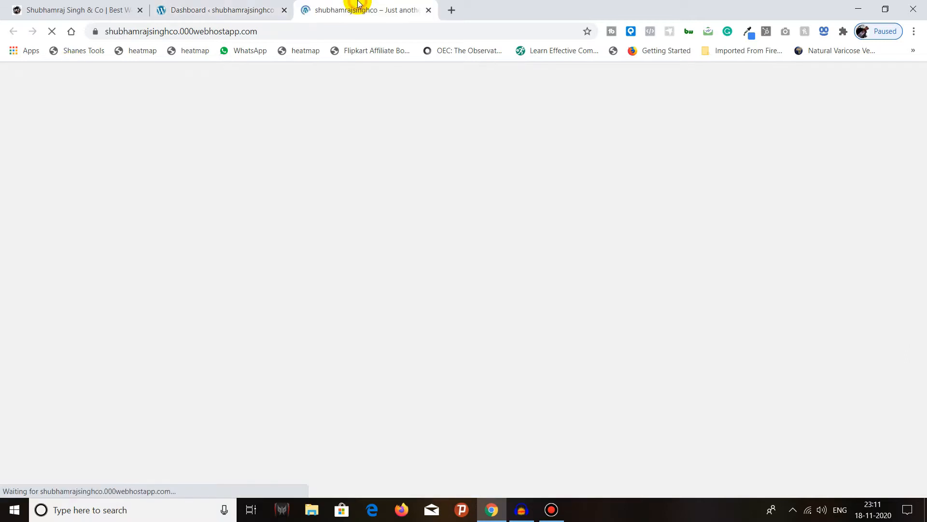
Step: Review the live site's front page from header to footer and close its tab
scroll(225, 252, down, 3)
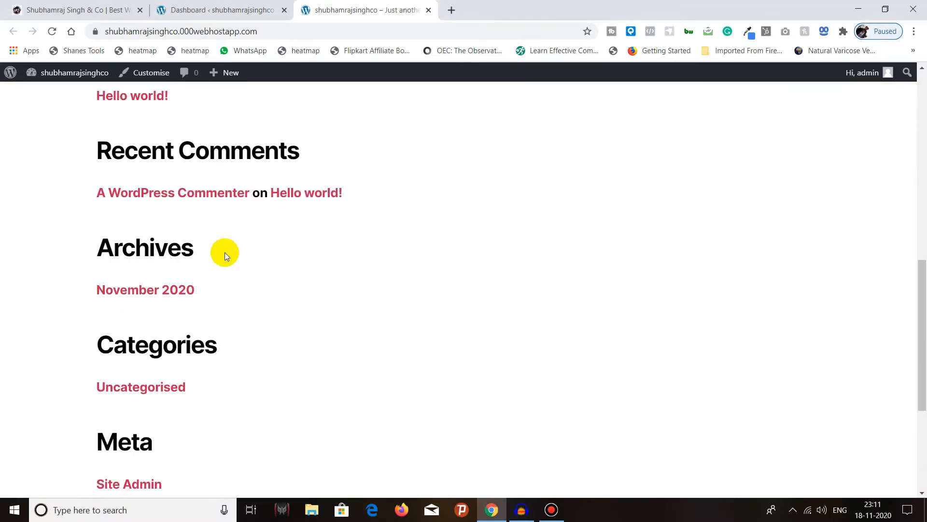
scroll(225, 252, down, 10)
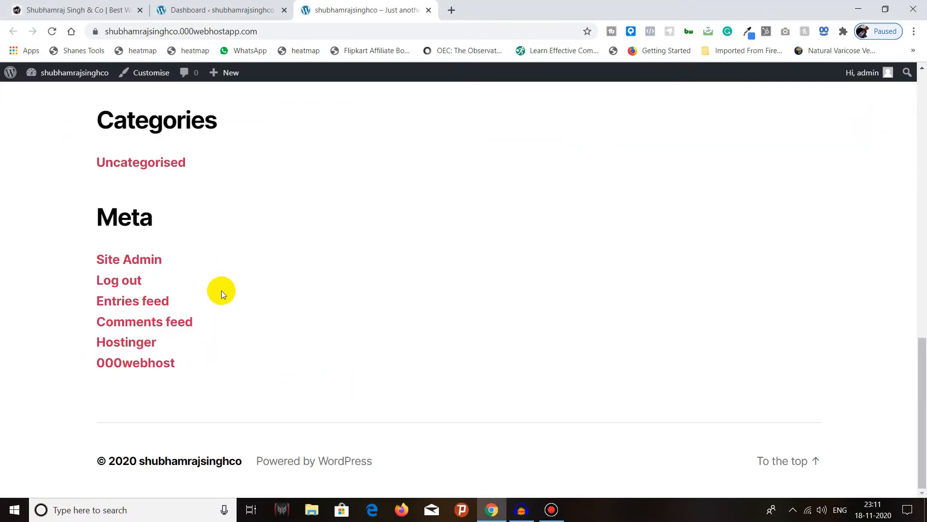
scroll(222, 291, up, 13)
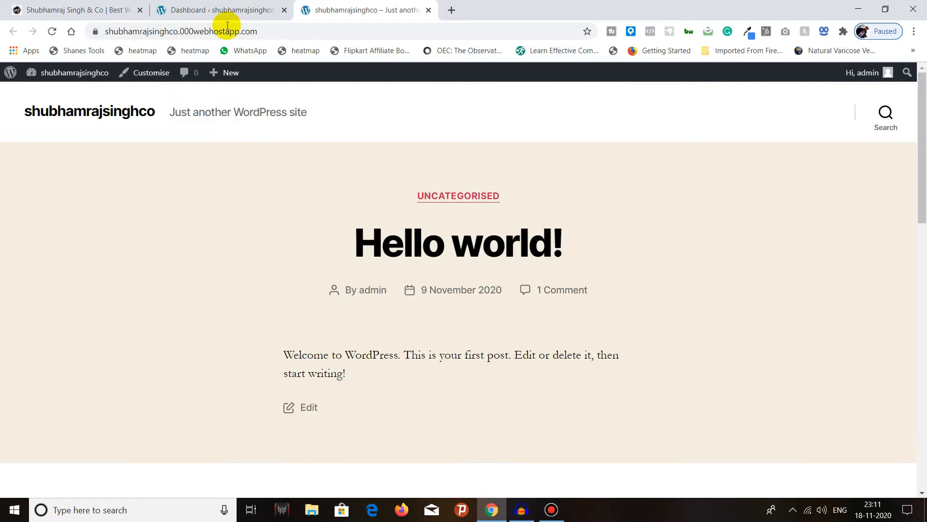
click(270, 6)
click(367, 7)
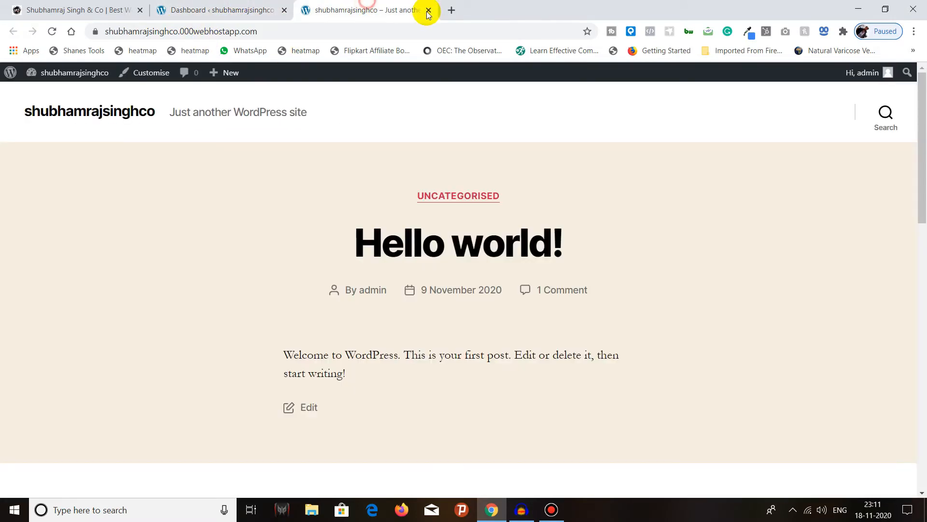
click(429, 11)
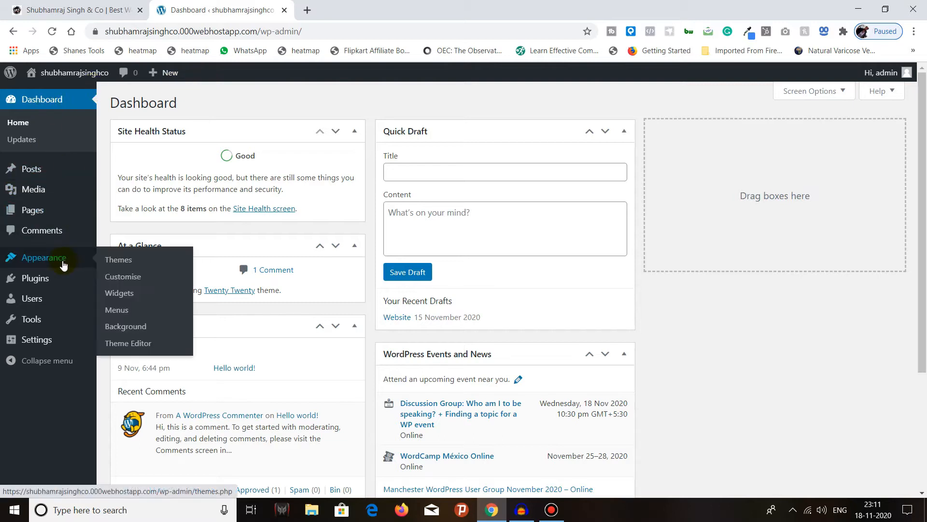
Step: Open the theme customiser in a new browser tab and go to its Site Identity settings
right_click(121, 279)
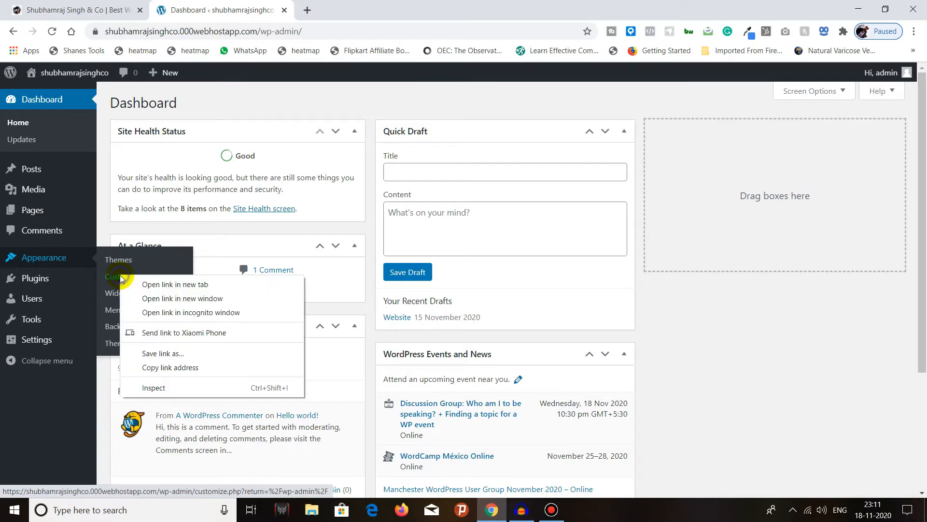
click(145, 285)
mouse_move(351, 5)
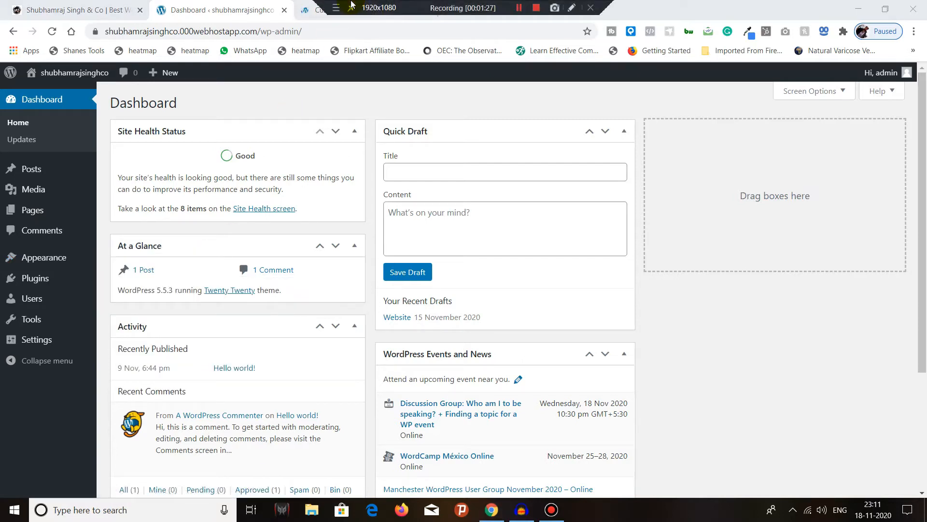
click(309, 8)
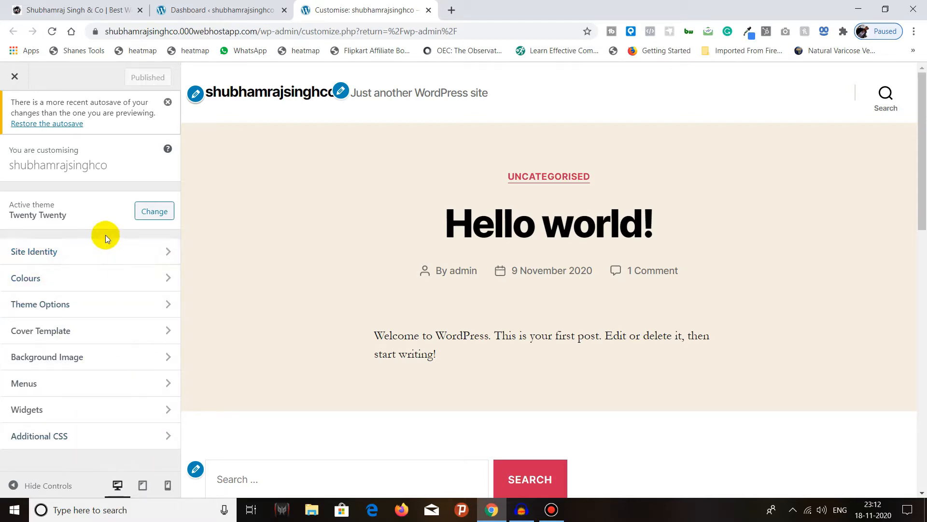
click(84, 252)
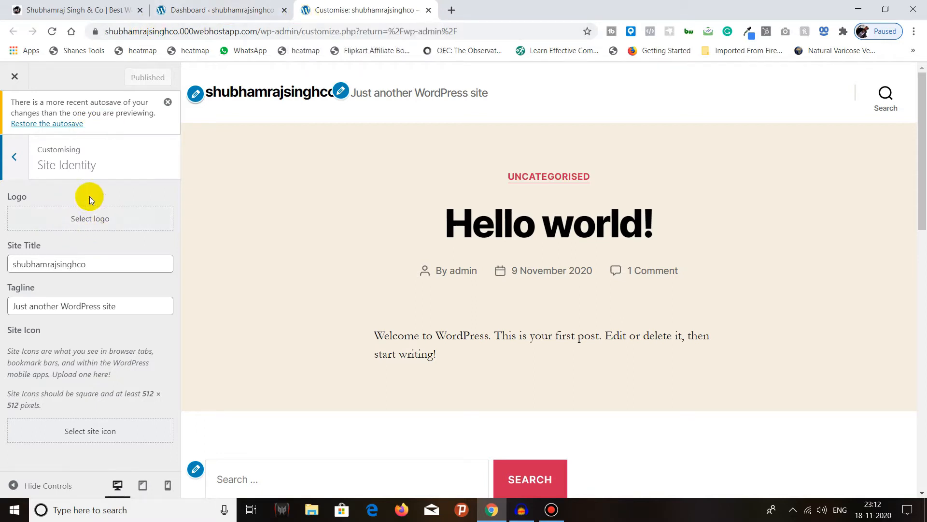
Step: Upload the horizontal PNG-format company logo from the company folder on drive D and choose it as the site logo
click(88, 215)
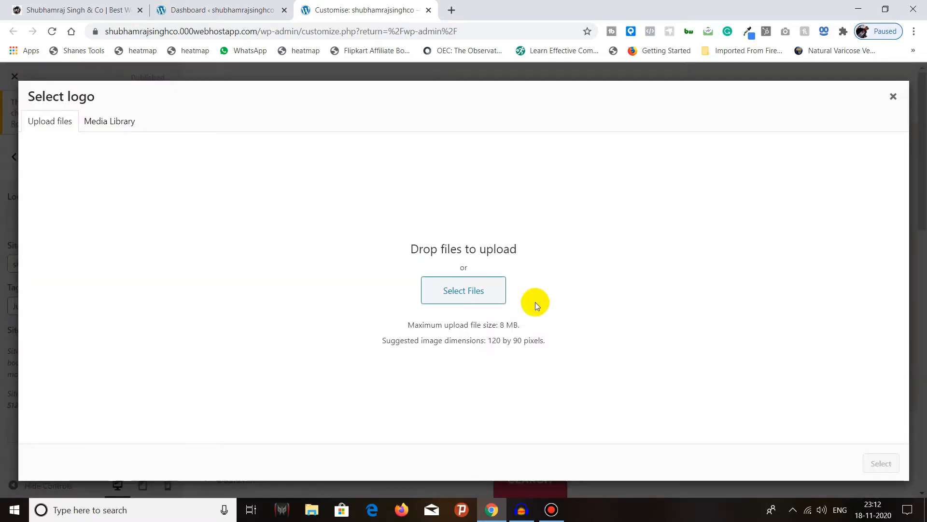
click(440, 289)
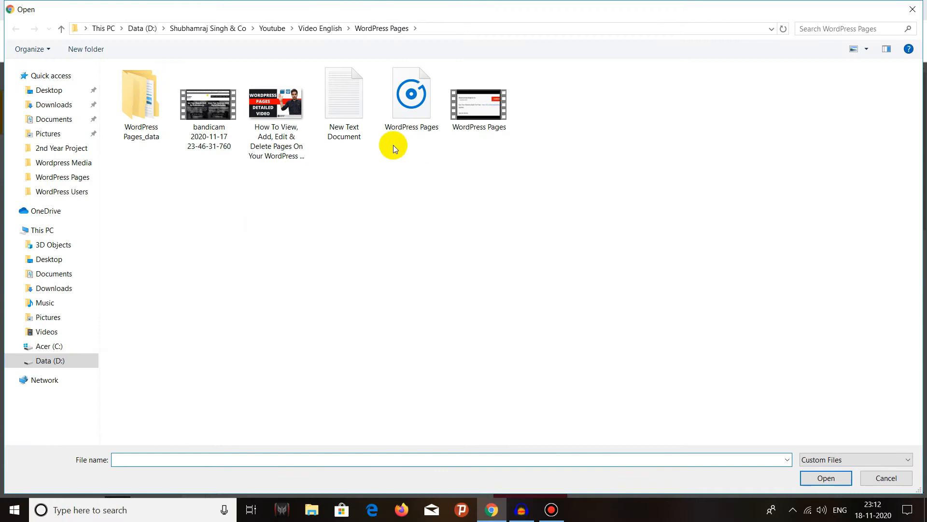
click(272, 29)
click(232, 30)
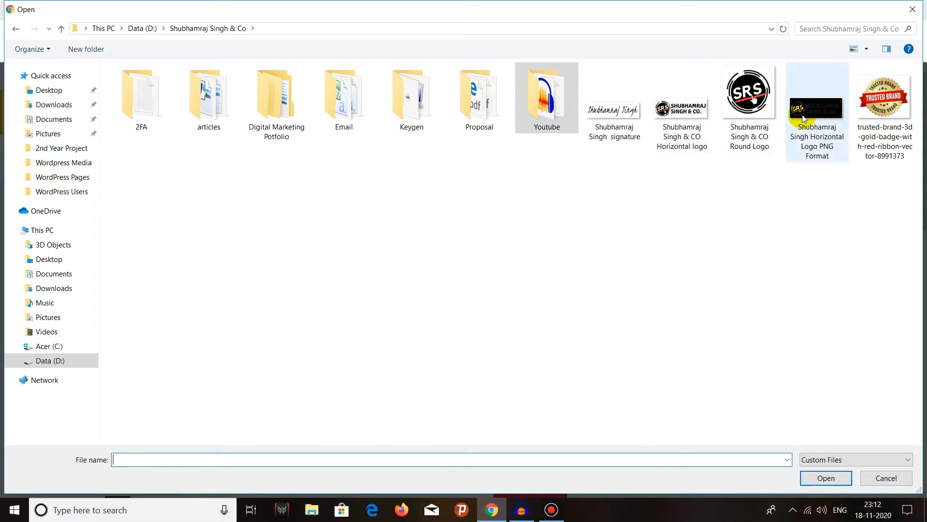
double_click(805, 118)
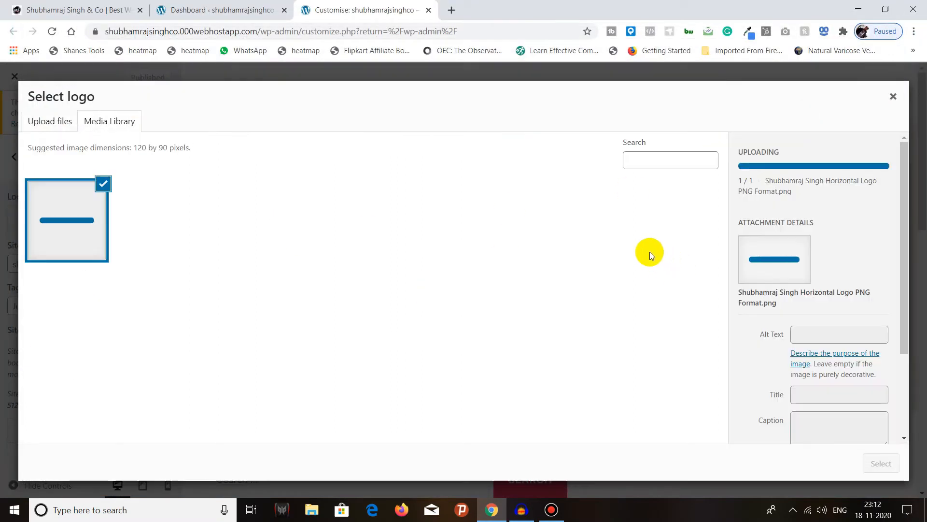
click(881, 463)
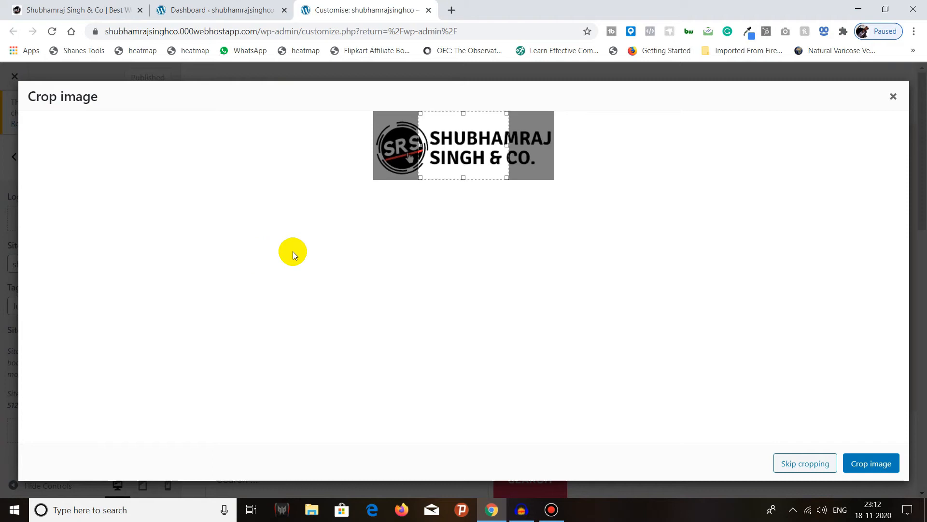
Step: Extend the logo's crop area to the full width of the image and apply the crop
drag(507, 145, 655, 131)
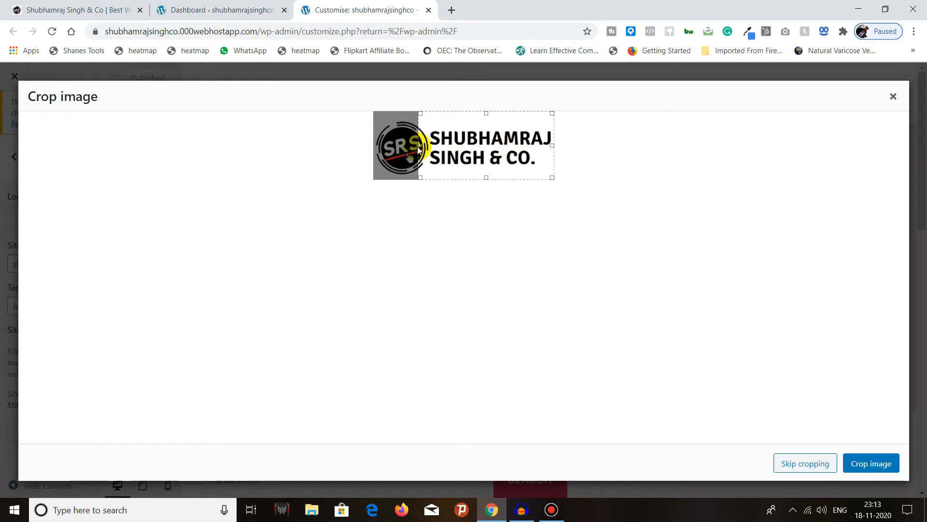
drag(418, 144, 364, 145)
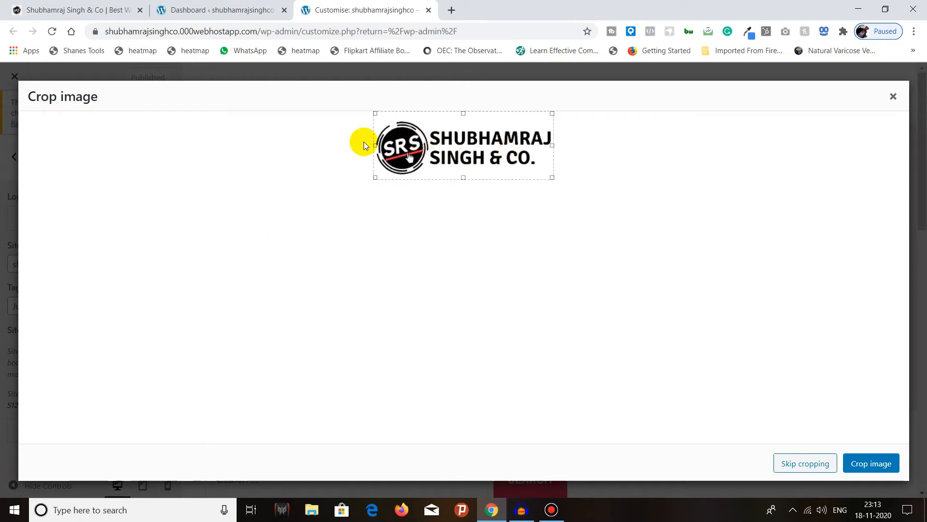
click(885, 462)
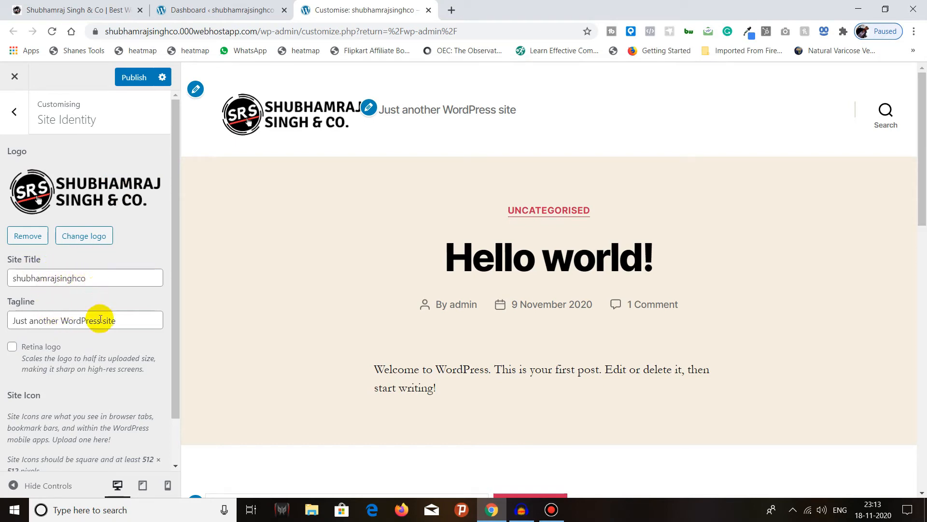
Step: Clear the site's tagline, leaving the field empty
scroll(100, 320, down, 1)
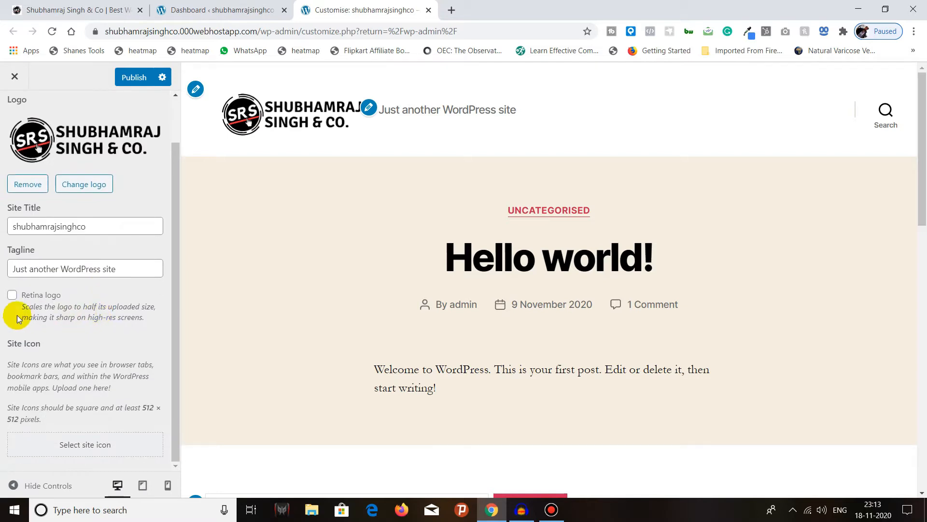
double_click(92, 223)
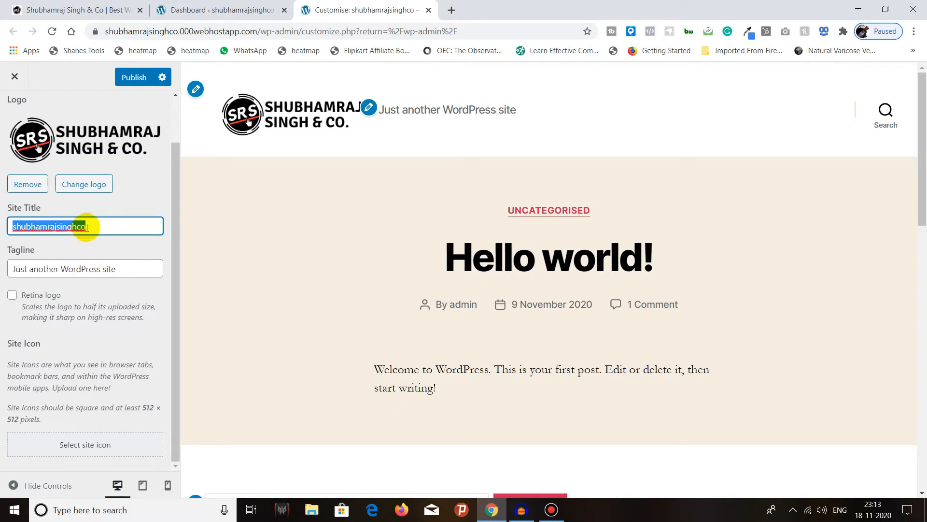
triple_click(116, 269)
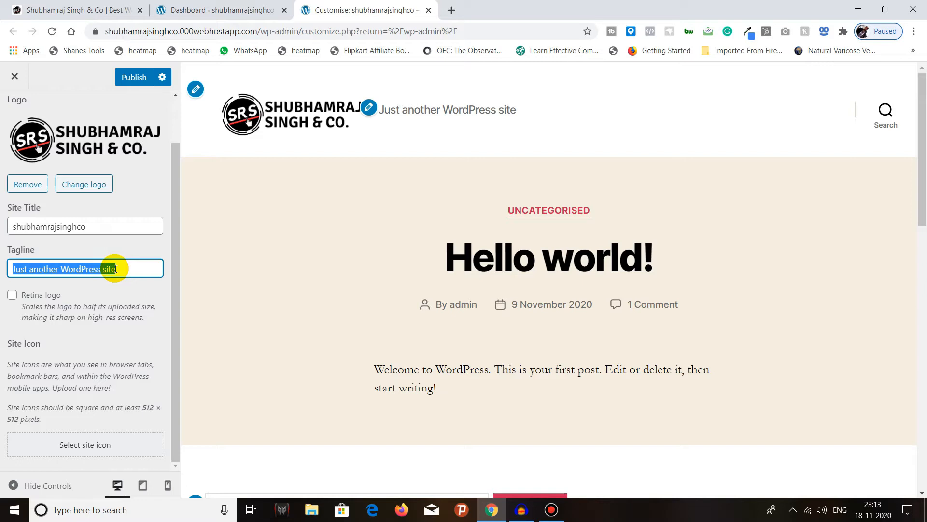
key(BackSpace)
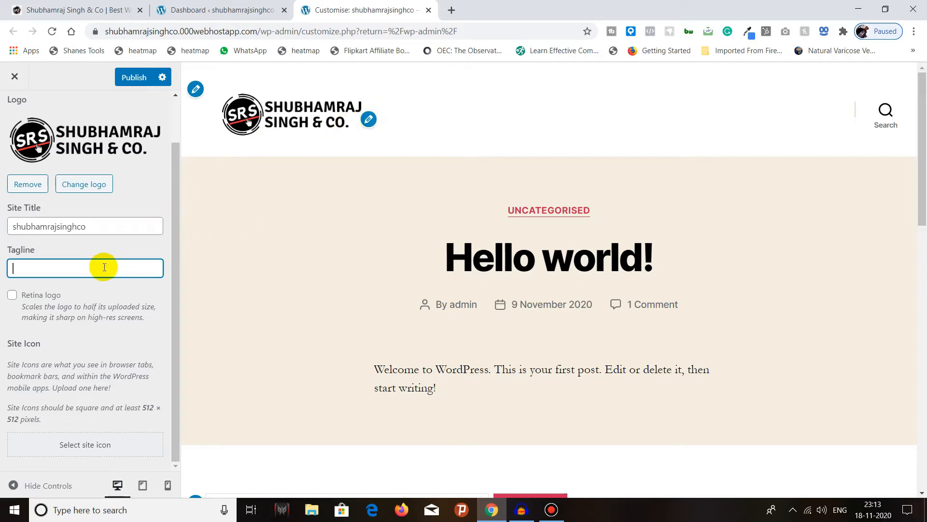
click(173, 229)
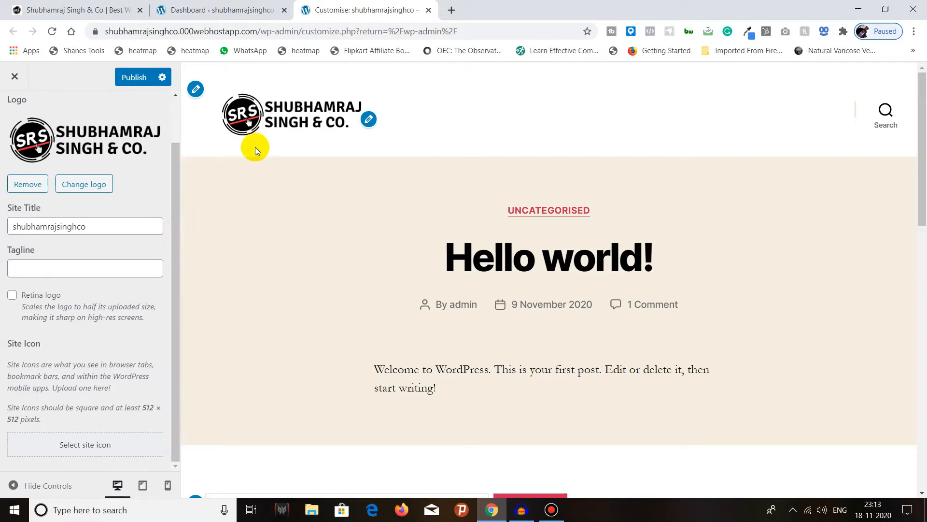
drag(175, 175, 169, 232)
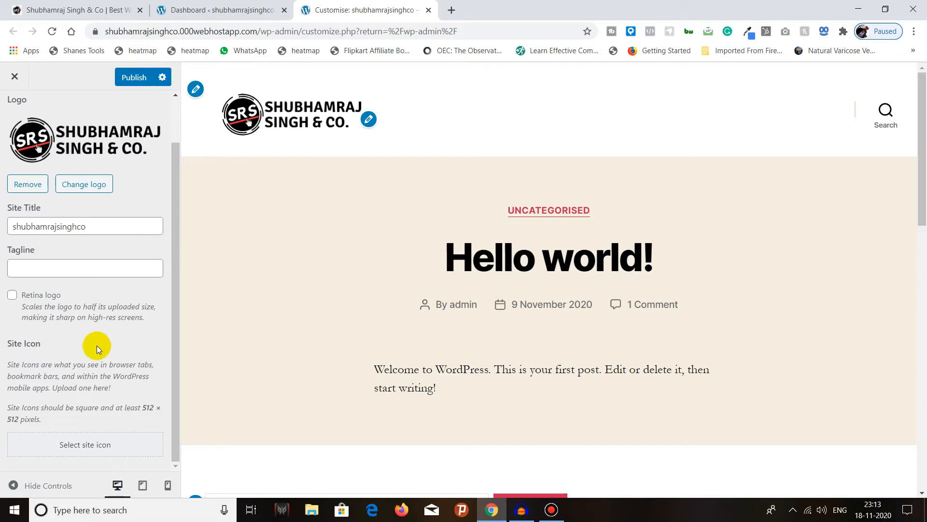
Step: Upload the company's round logo and set it as the site icon, cropped to the whole image
click(76, 444)
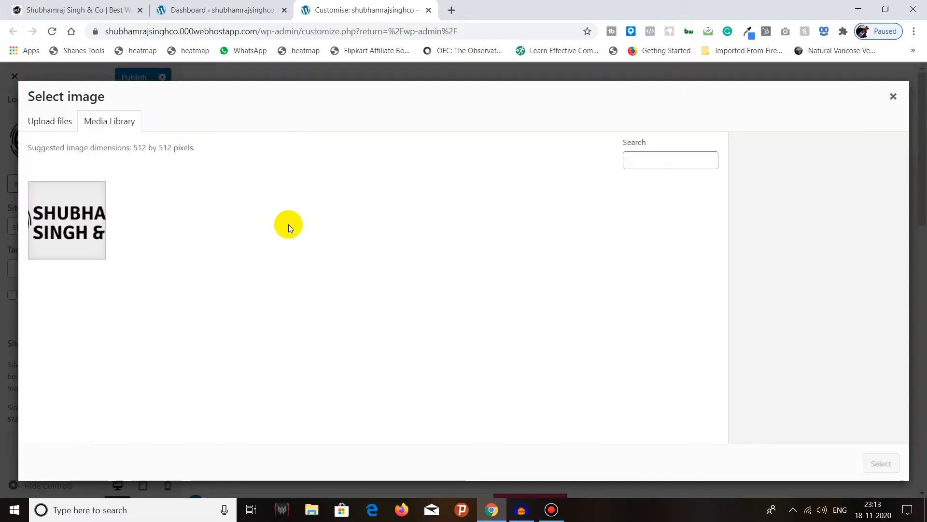
click(50, 121)
click(458, 291)
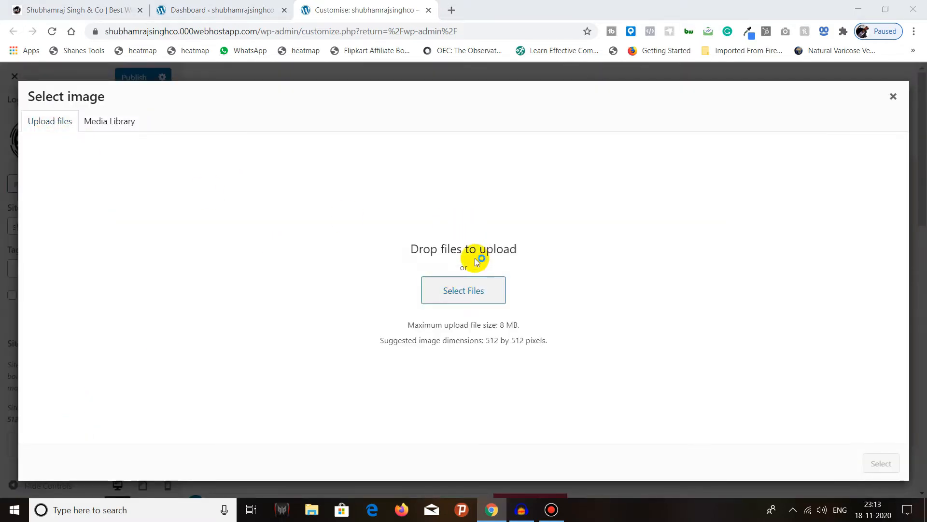
double_click(747, 136)
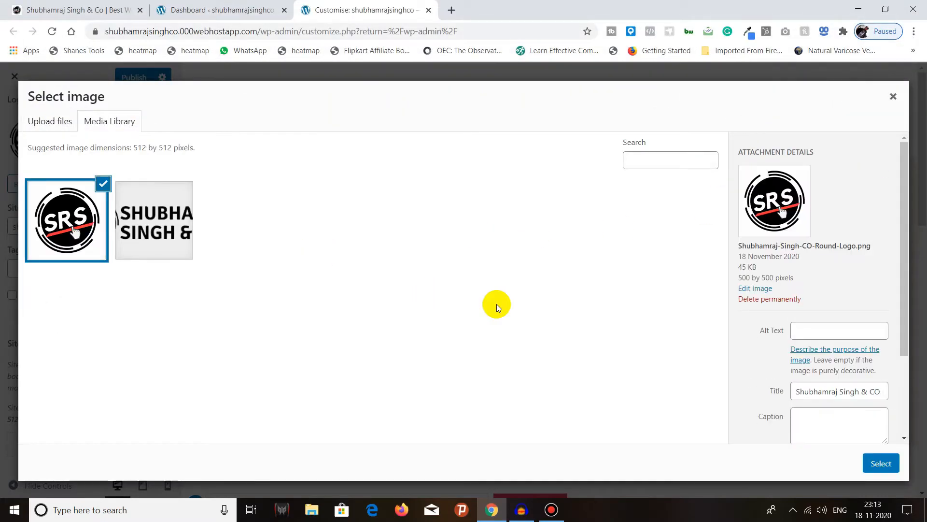
click(881, 462)
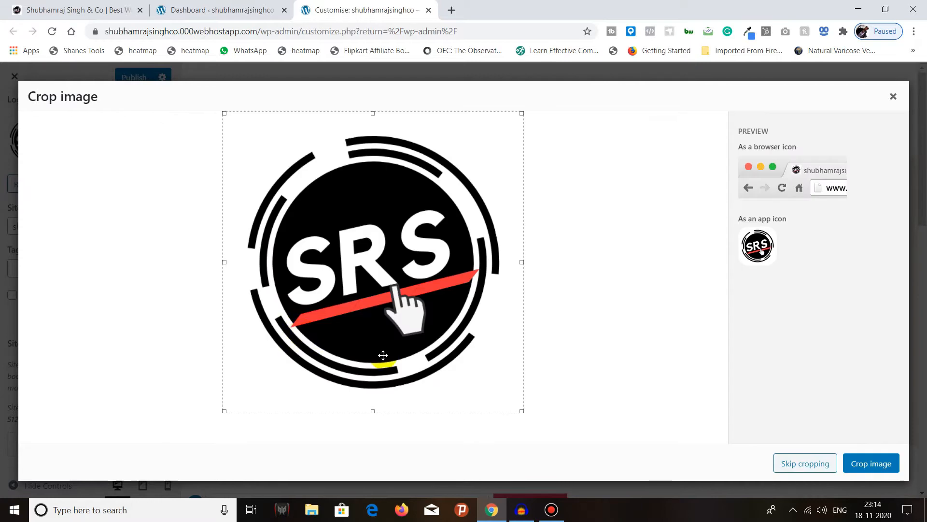
click(872, 462)
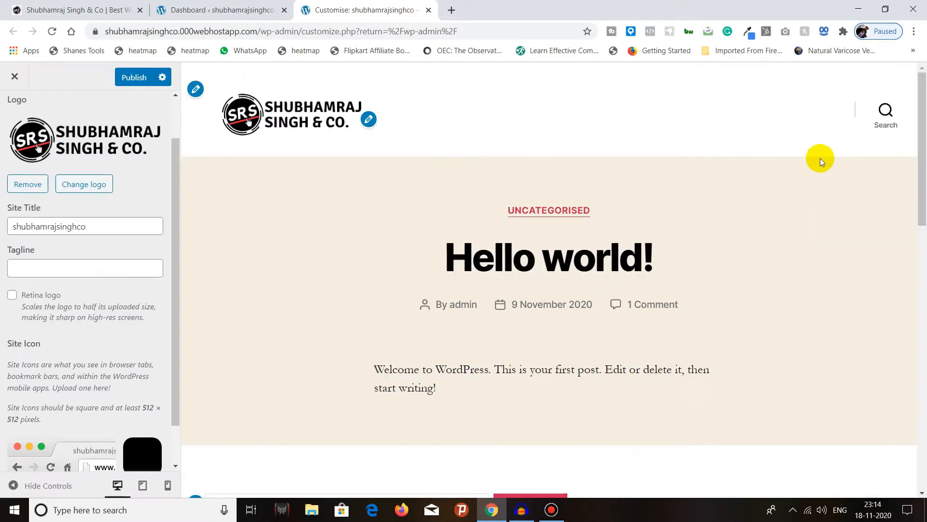
scroll(138, 454, down, 1)
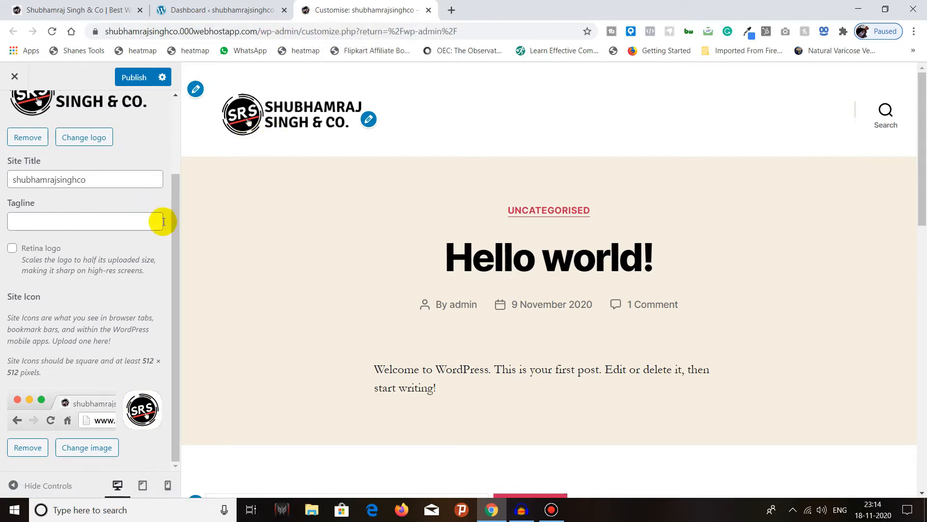
scroll(123, 271, up, 2)
scroll(127, 316, down, 2)
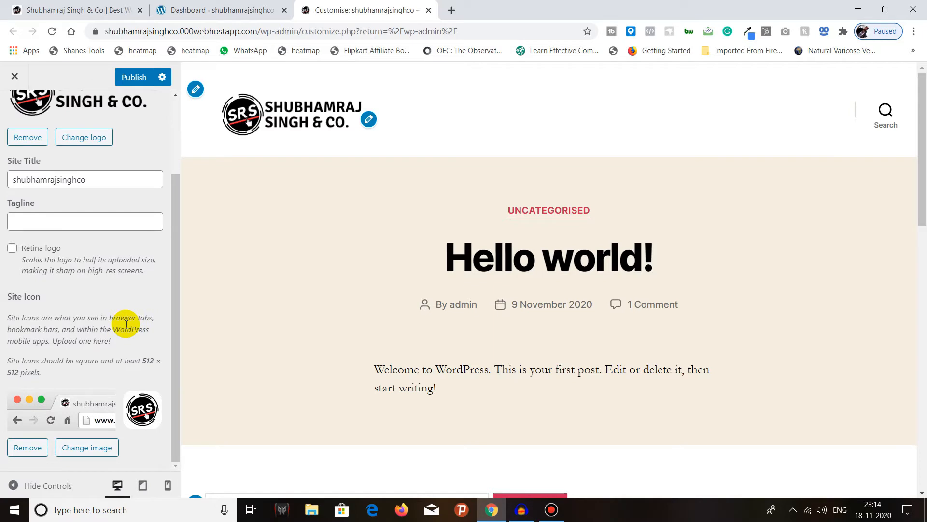
Step: Review the publishing options and publish the site identity changes
scroll(125, 321, up, 2)
scroll(124, 318, down, 2)
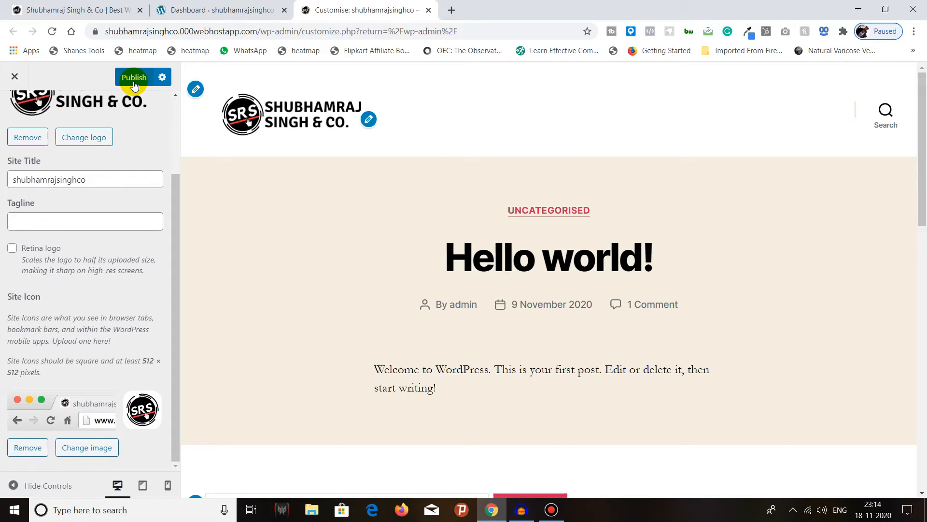
scroll(103, 159, up, 3)
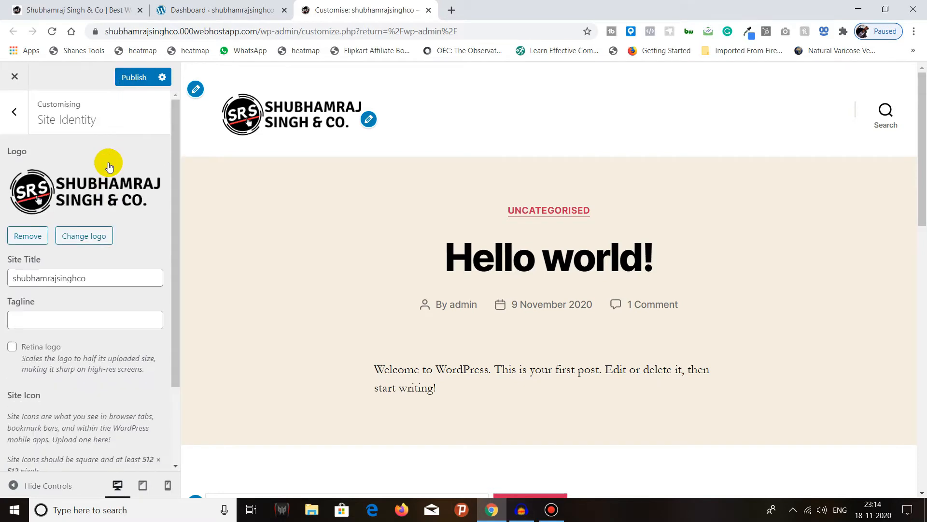
click(162, 78)
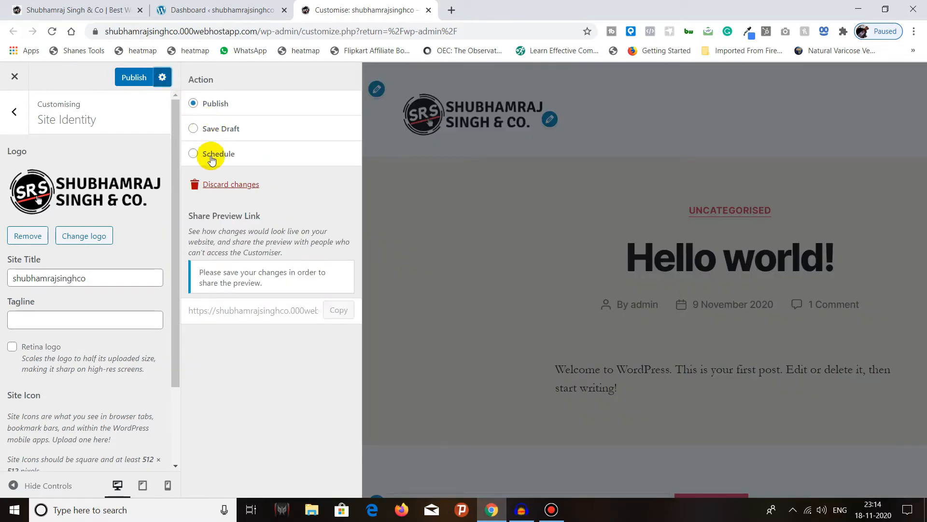
click(162, 78)
click(122, 80)
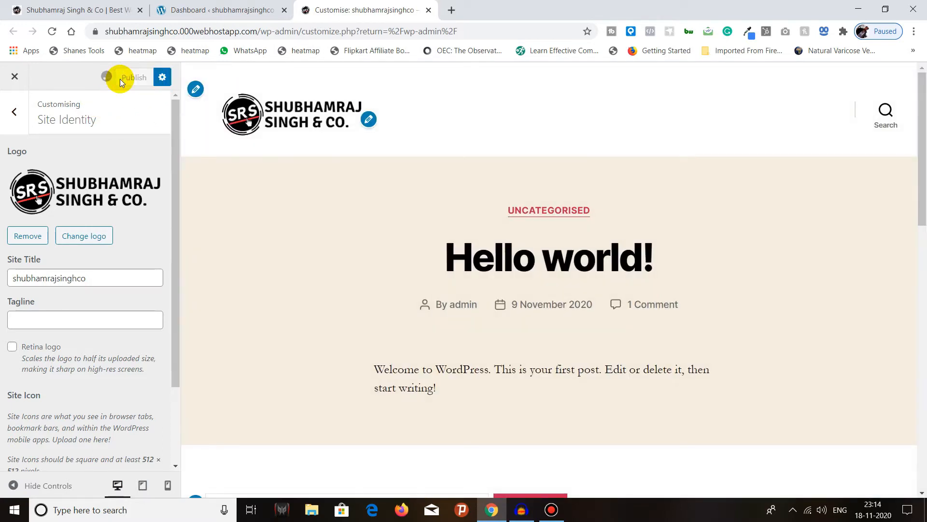
Step: Change the site's background colour to pale pink in the Colours settings
click(18, 121)
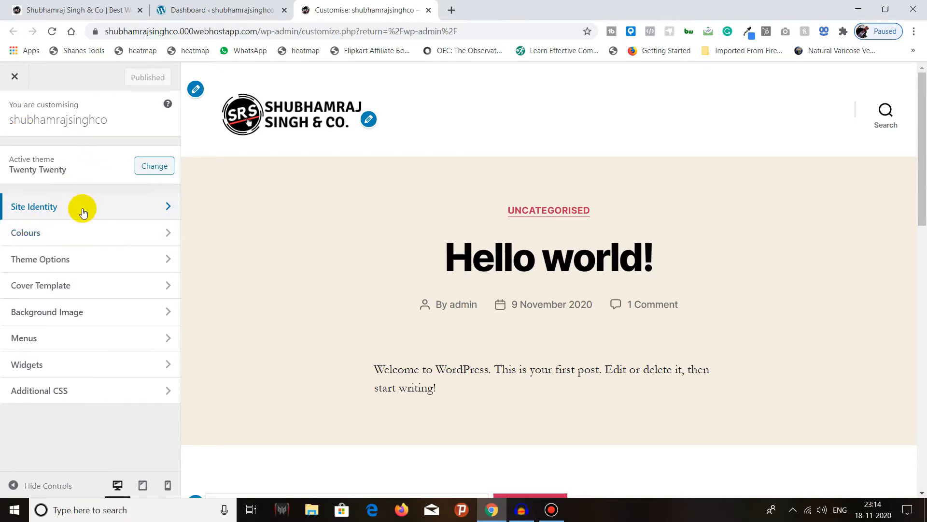
click(58, 234)
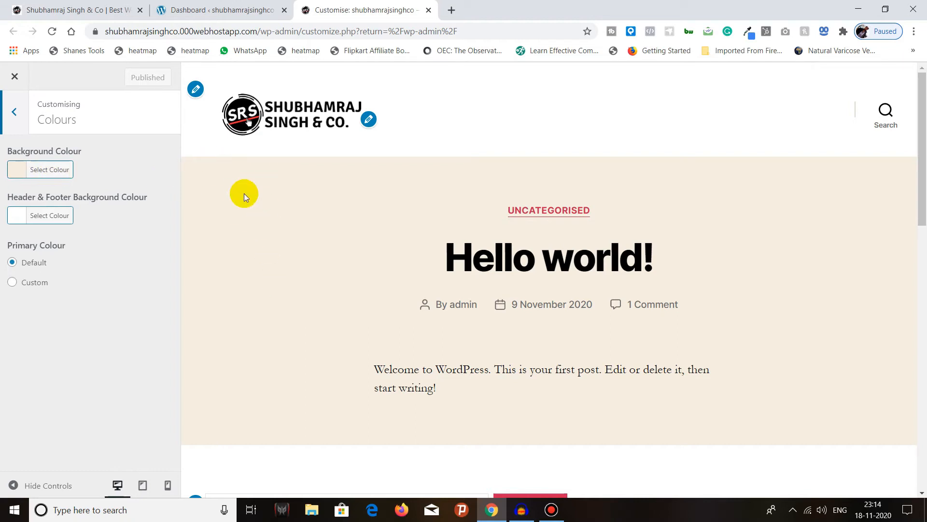
click(46, 171)
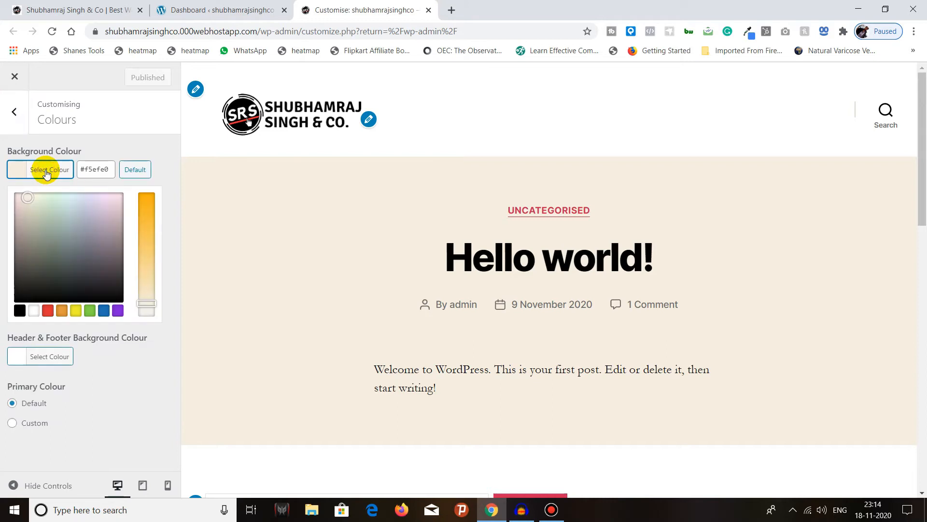
drag(28, 196, 99, 182)
click(159, 158)
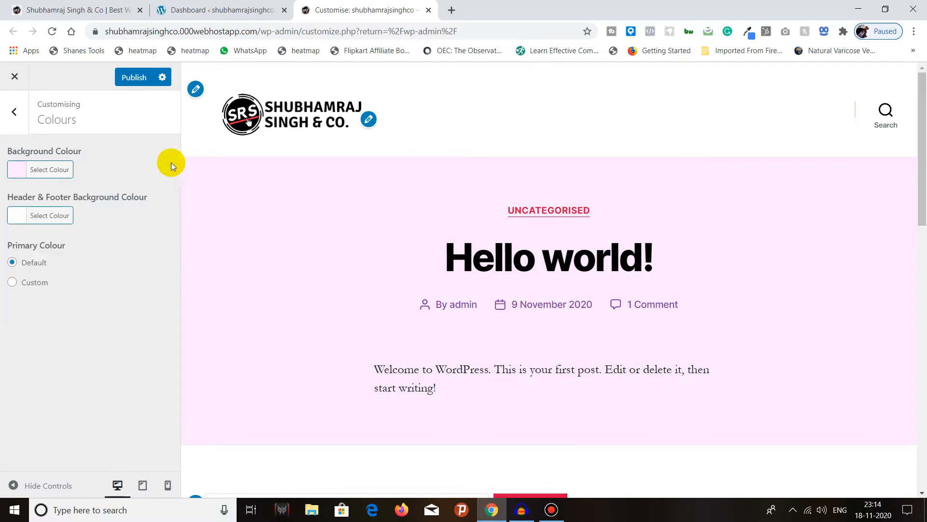
click(37, 214)
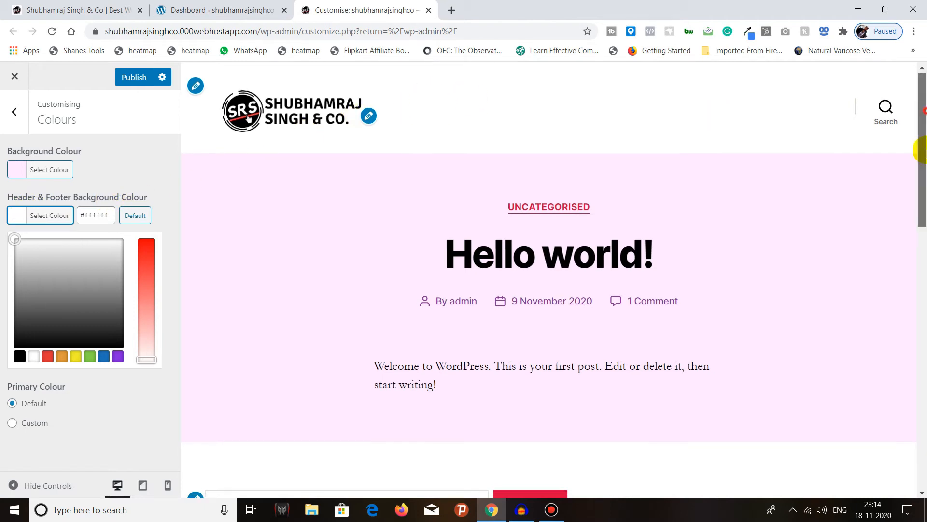
scroll(469, 136, down, 10)
drag(921, 368, 917, 25)
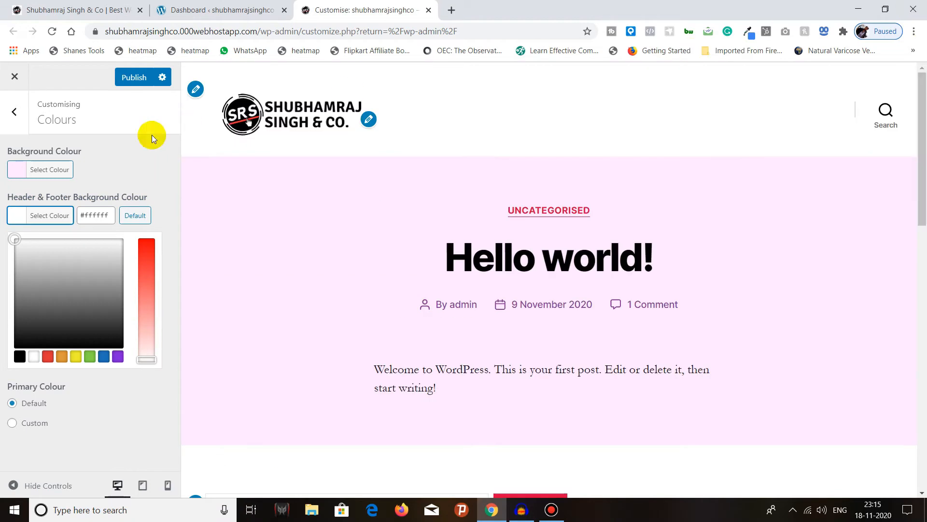
click(8, 234)
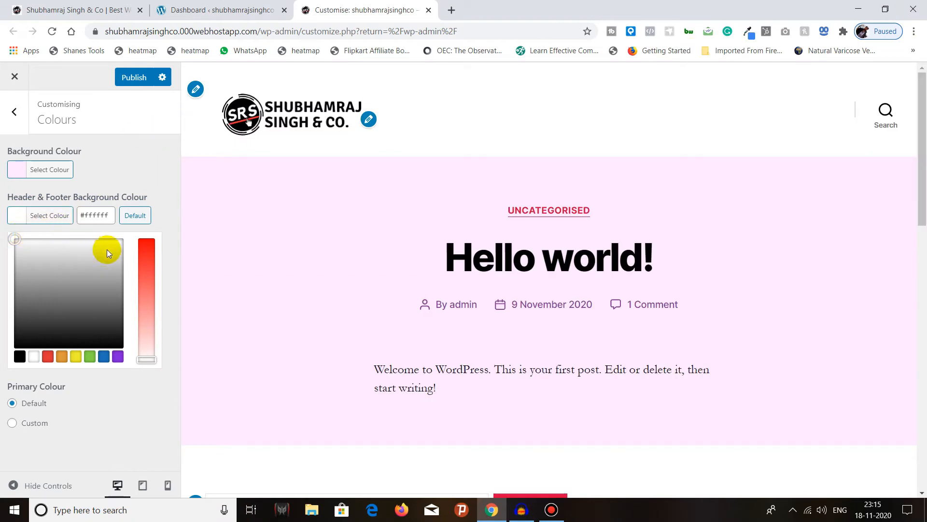
drag(15, 239, 2, 201)
click(2, 200)
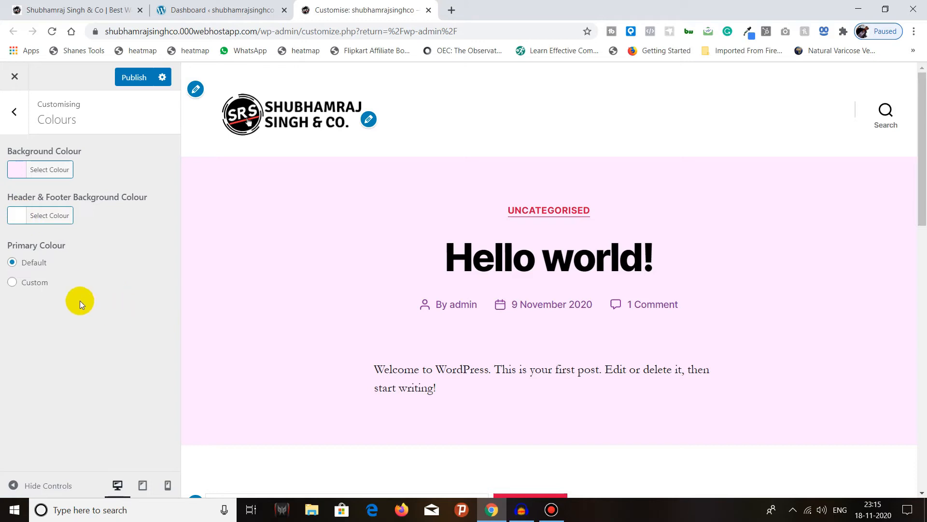
Step: Try blue #1e73be, green #81d742 and red #ff4f4f as the header and footer background colour, and return it to white
click(43, 219)
click(104, 356)
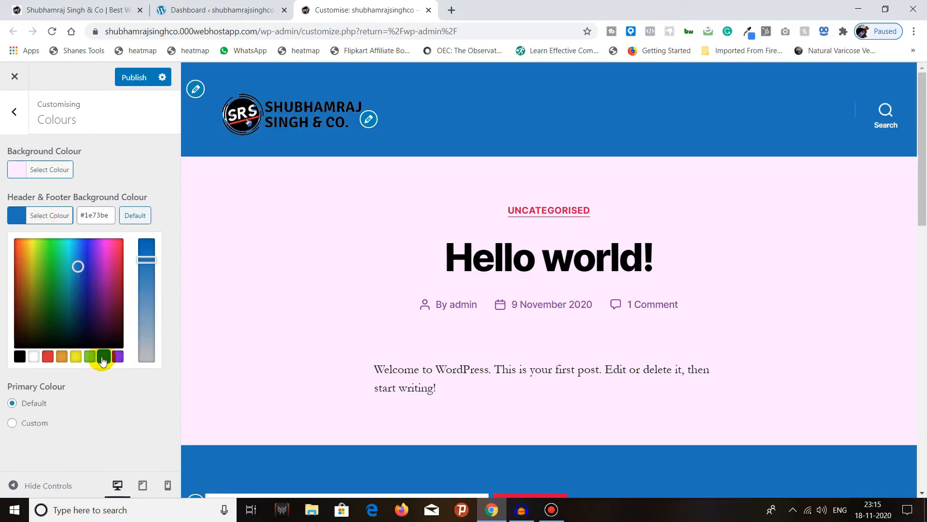
click(89, 356)
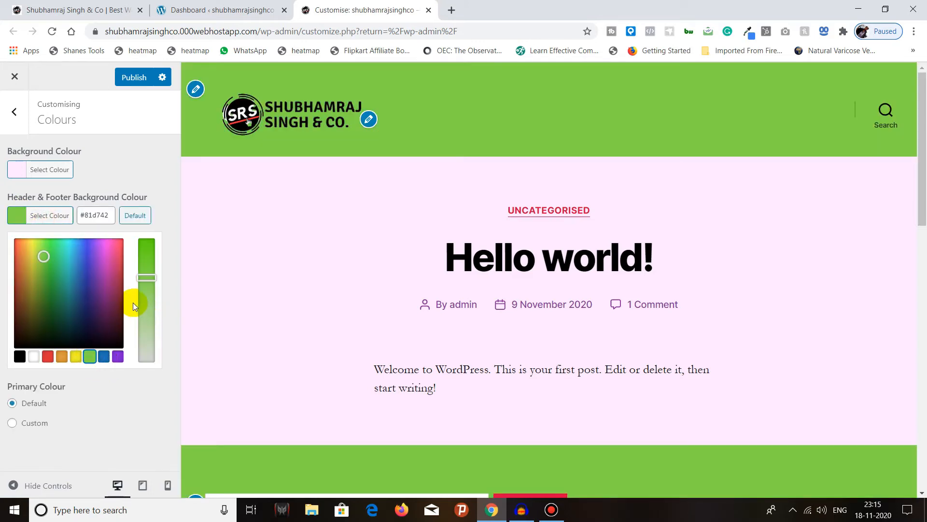
drag(34, 253, 13, 232)
click(33, 216)
click(30, 217)
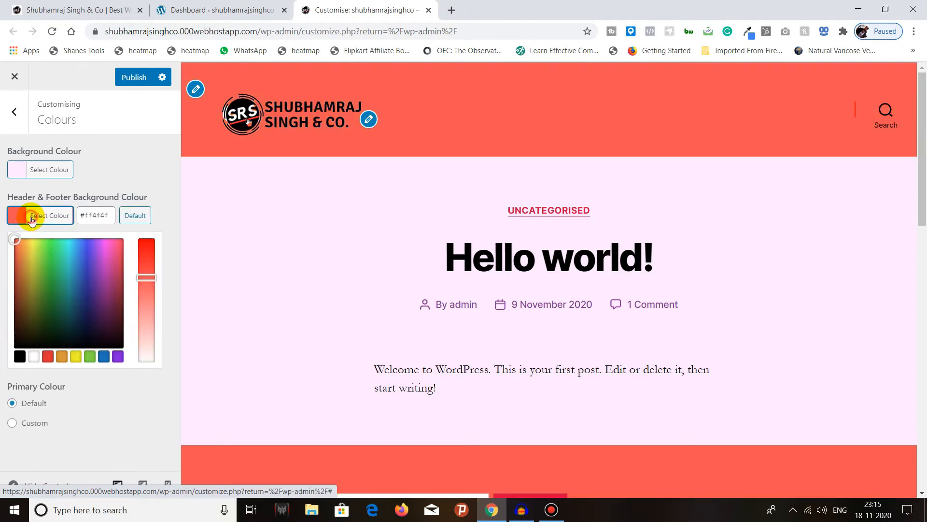
click(33, 356)
click(174, 218)
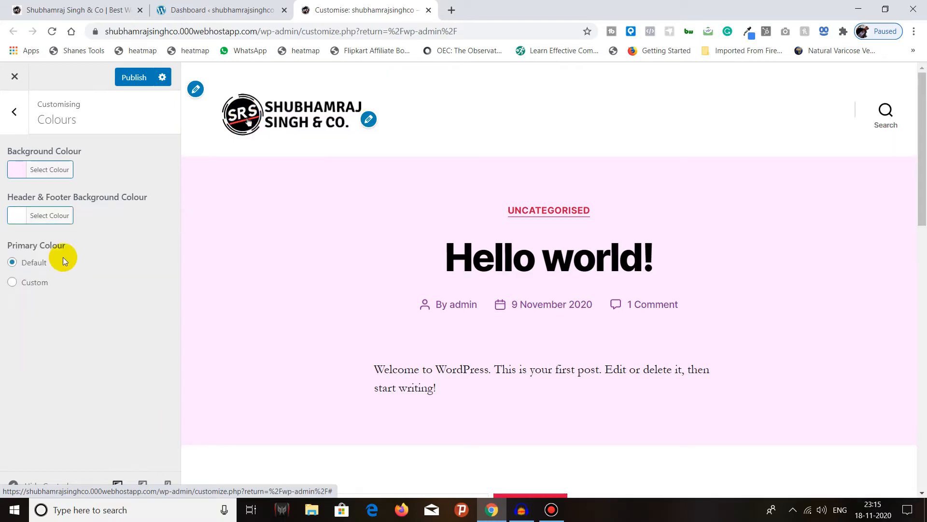
Step: Set a custom red primary colour for links and buttons, and publish the colour changes
click(13, 284)
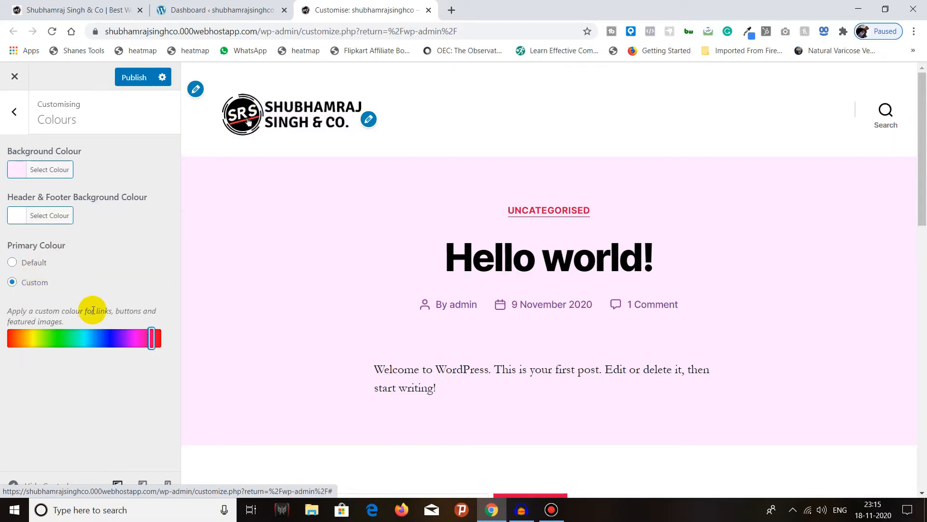
drag(149, 337, 10, 337)
scroll(262, 292, down, 3)
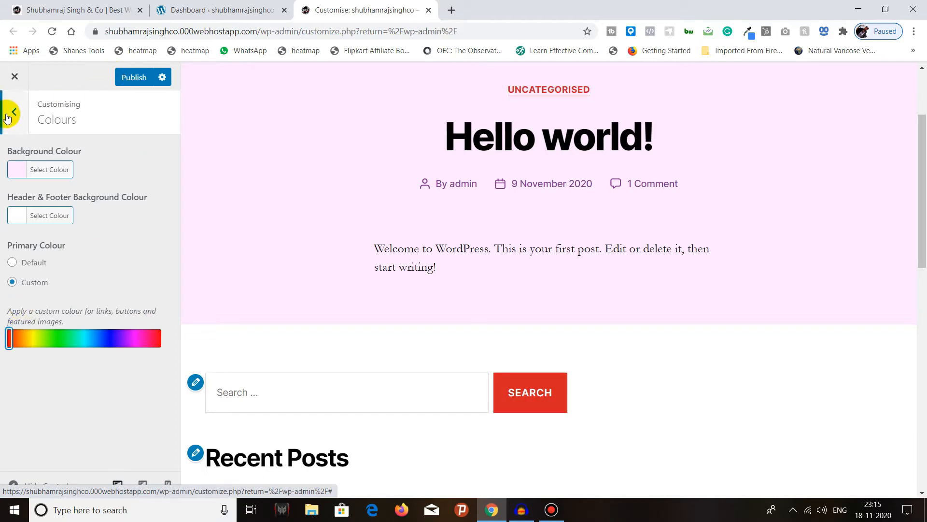
click(135, 78)
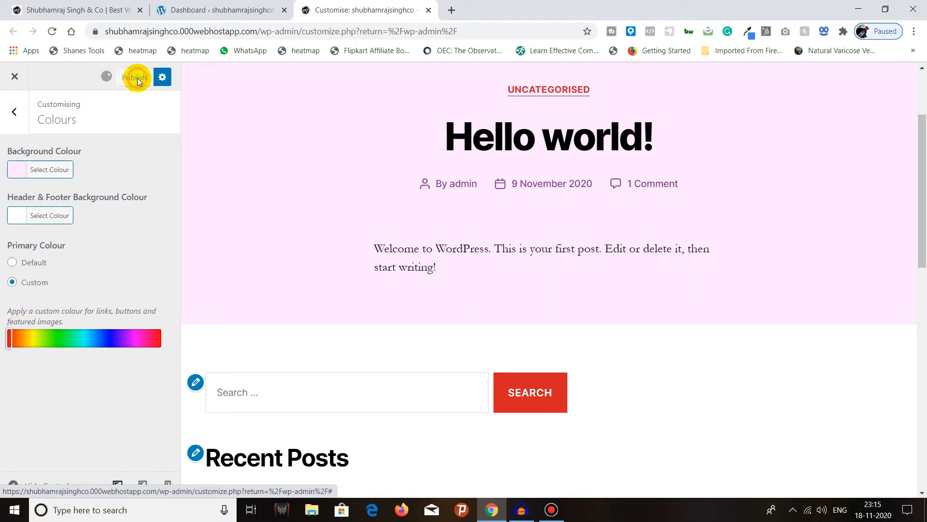
Step: Try hiding the header search and the author bio in Theme Options, switching each one back on
click(11, 116)
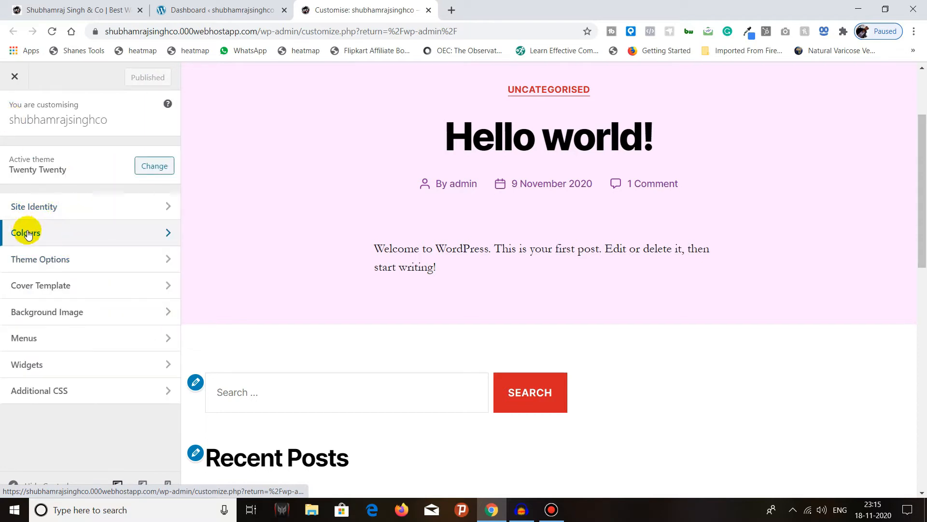
click(59, 263)
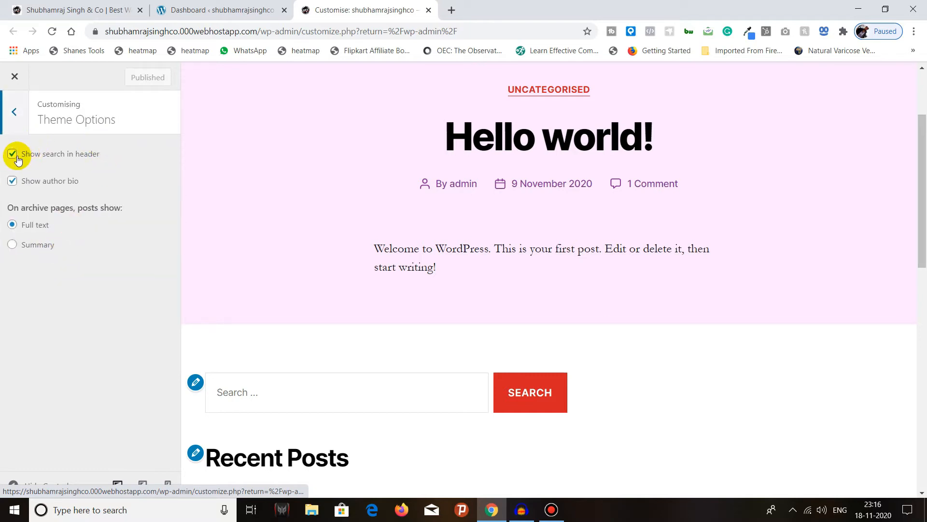
click(12, 154)
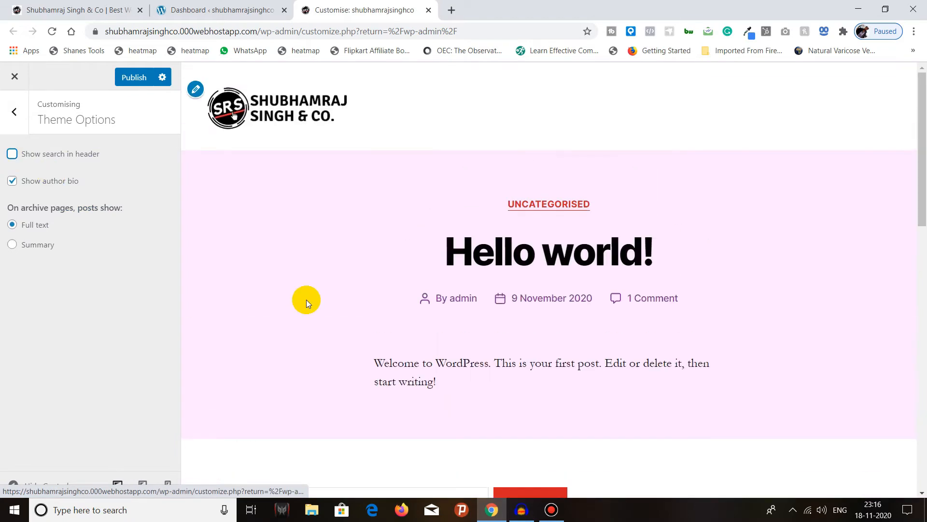
click(12, 153)
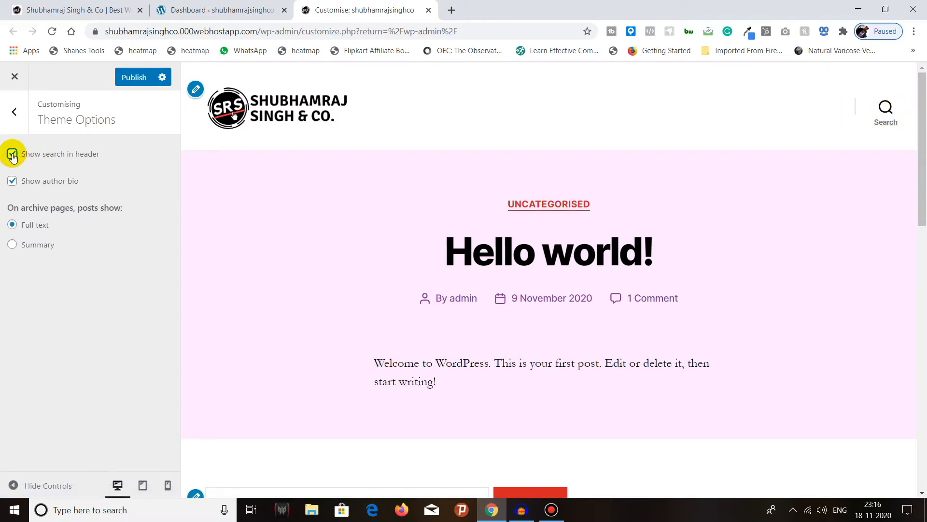
click(13, 182)
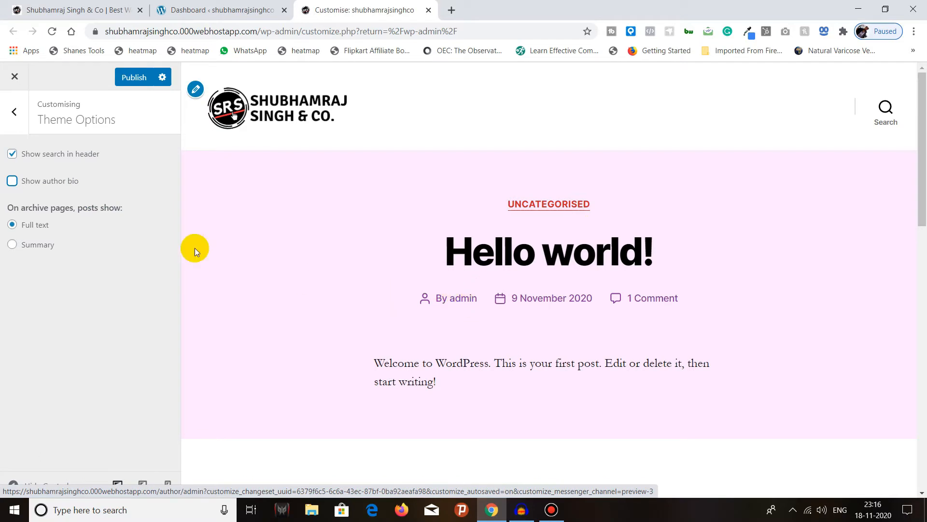
click(11, 179)
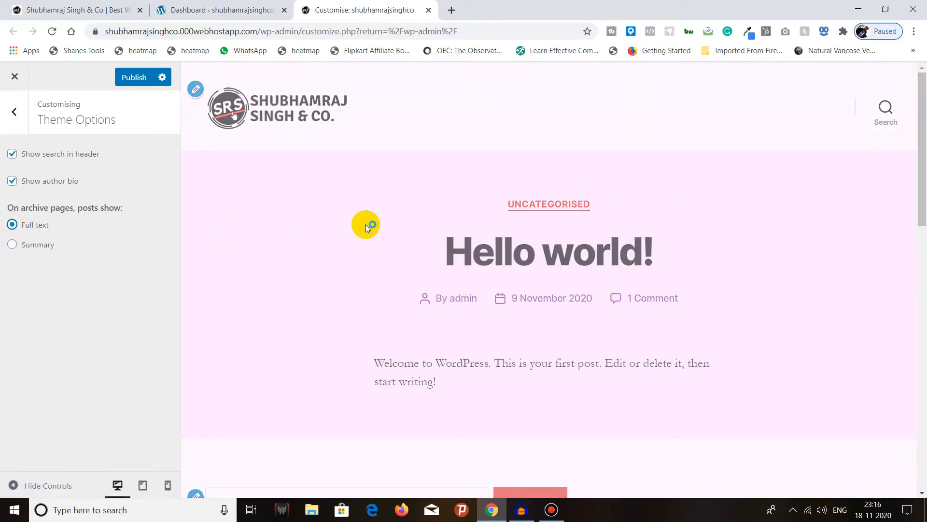
Step: Set archive pages to show posts as Summary in Theme Options and publish the change
scroll(366, 221, down, 4)
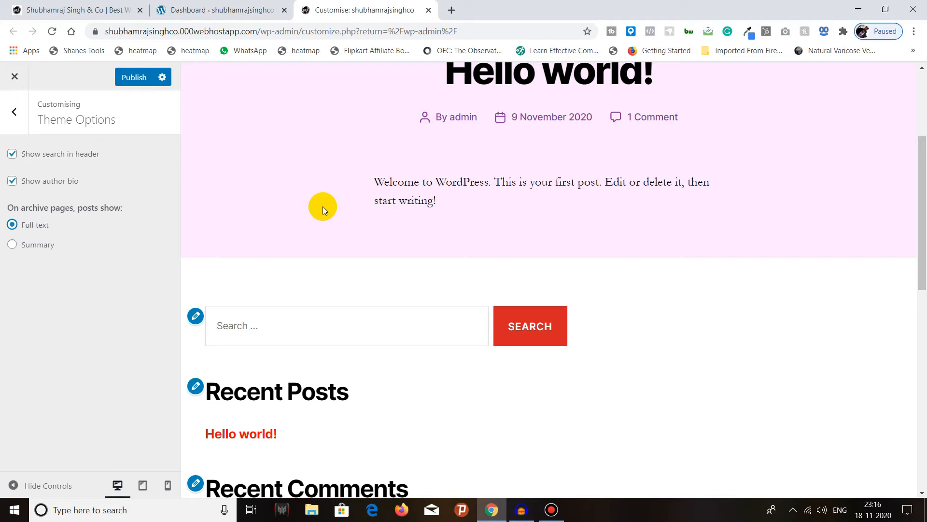
click(12, 245)
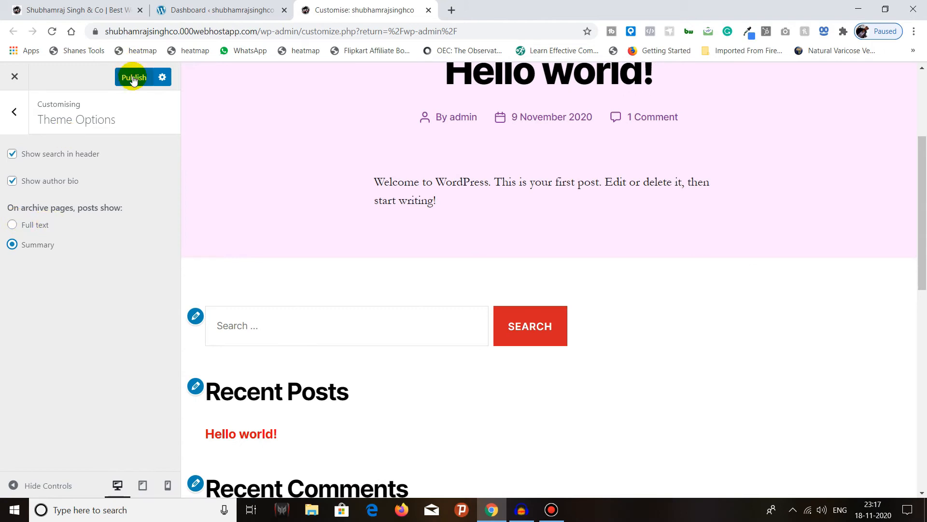
click(15, 112)
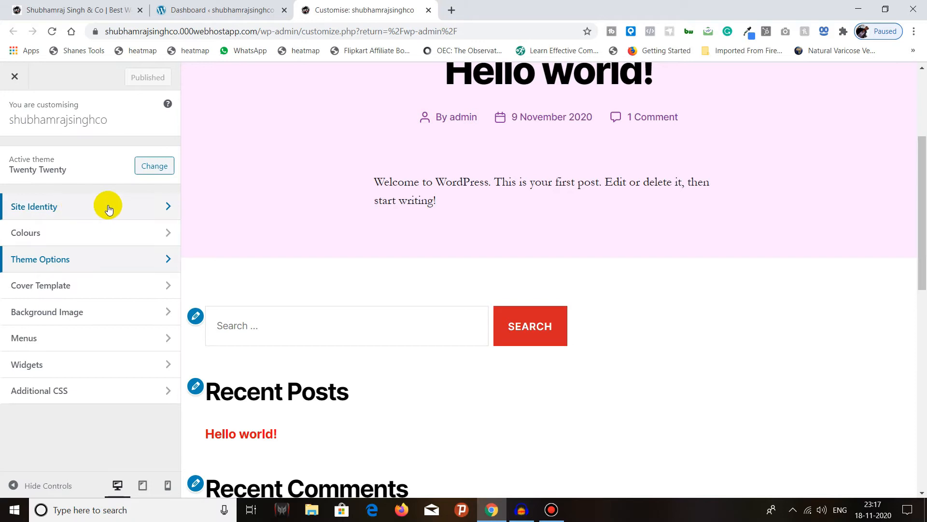
Step: Open the Cover Template settings and examine how the page preview scrolls with the fixed background image enabled
click(71, 286)
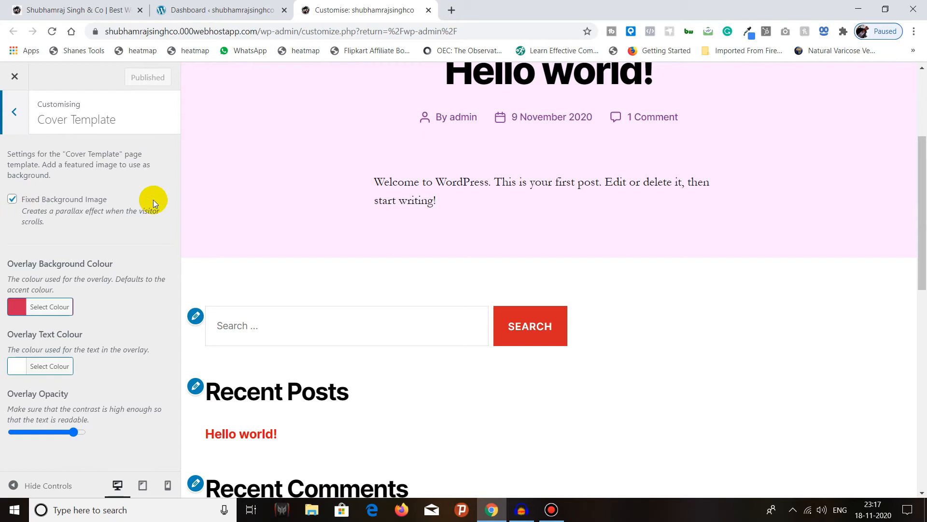
scroll(393, 168, down, 5)
scroll(303, 189, up, 5)
scroll(332, 185, up, 4)
scroll(332, 184, down, 5)
scroll(331, 184, up, 2)
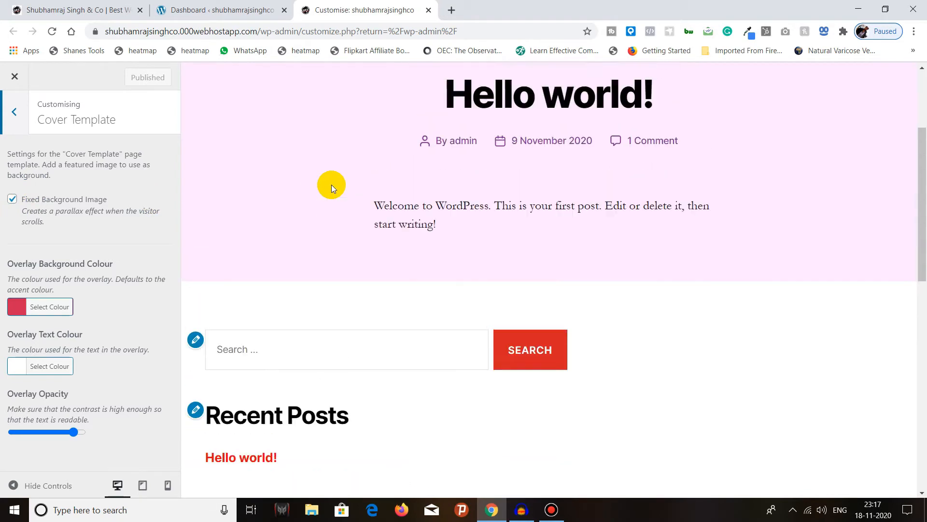
scroll(331, 185, up, 2)
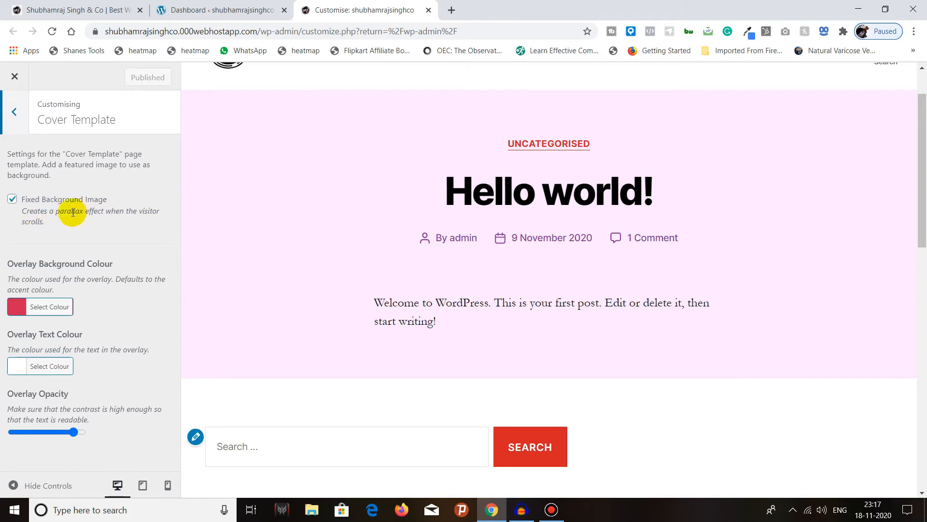
Step: Turn off Fixed Background Image for the cover template and check the page's scrolling in the preview
click(11, 200)
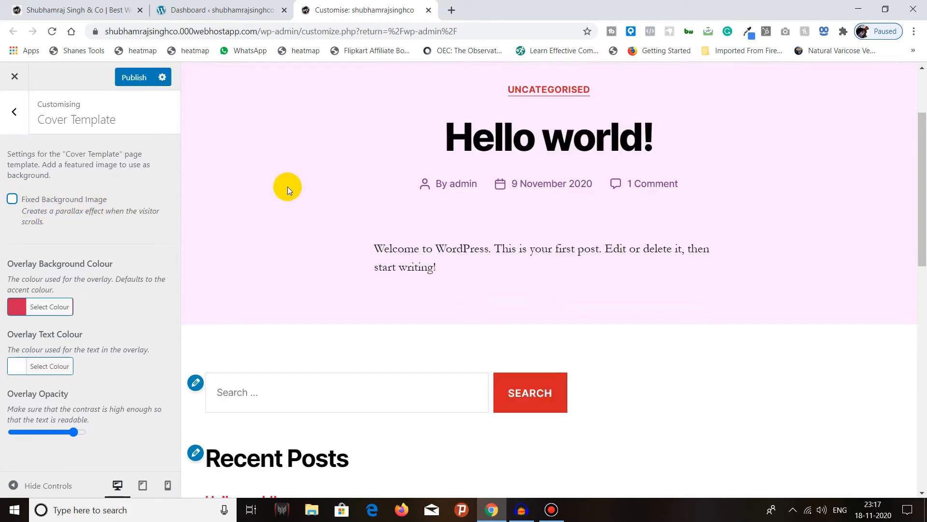
scroll(286, 186, down, 8)
scroll(286, 186, up, 4)
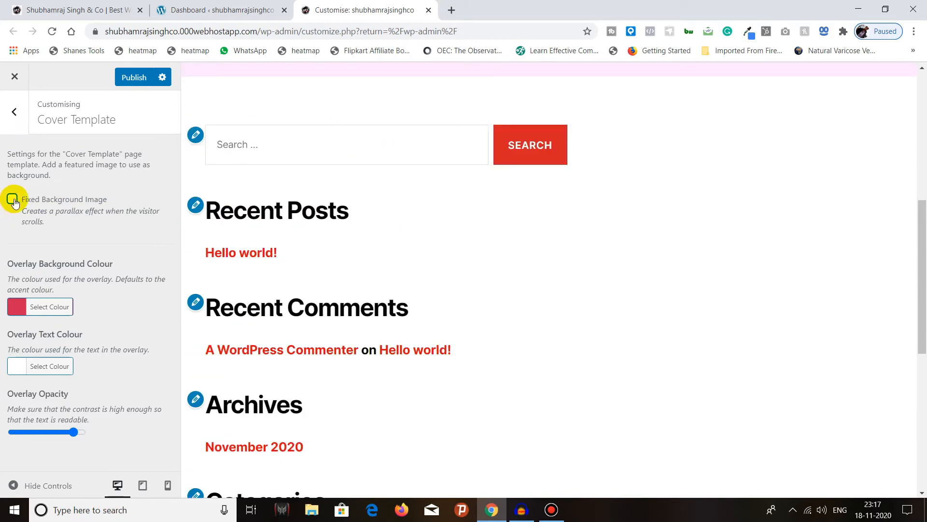
scroll(337, 226, up, 6)
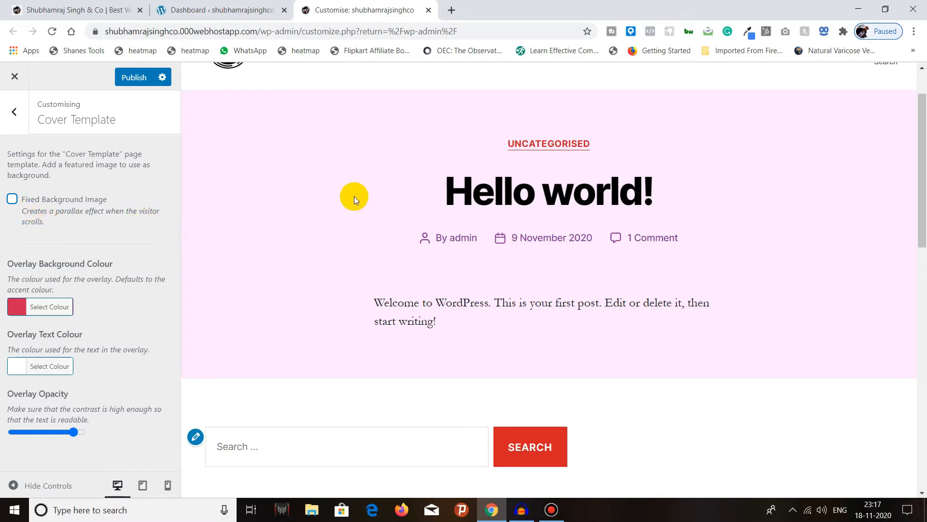
scroll(355, 196, up, 2)
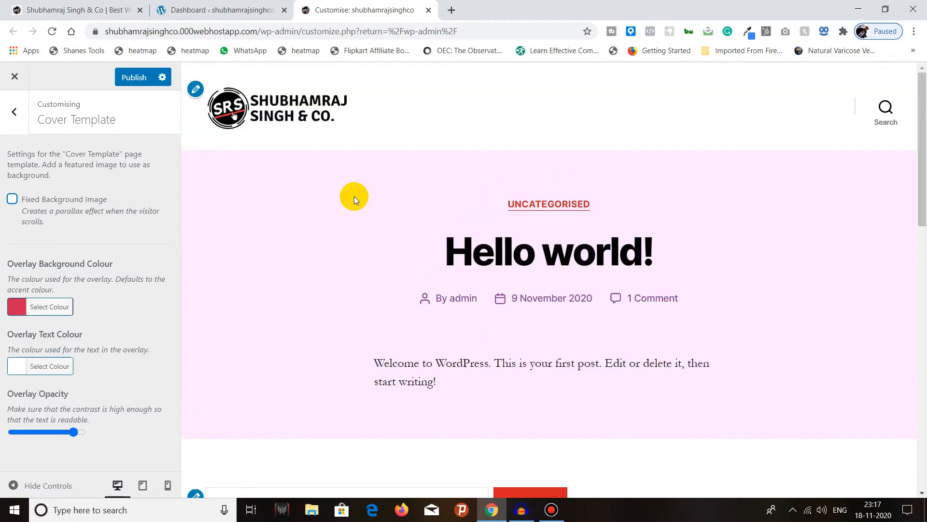
Step: Turn Fixed Background Image back on for the cover template and check how the page preview scrolls
scroll(354, 196, down, 5)
scroll(353, 197, up, 5)
scroll(317, 208, down, 5)
click(12, 199)
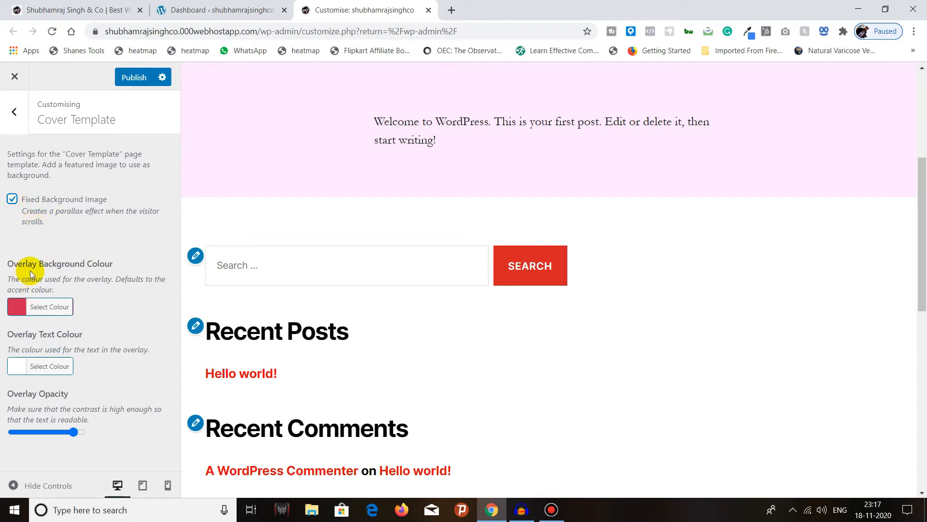
scroll(278, 243, up, 3)
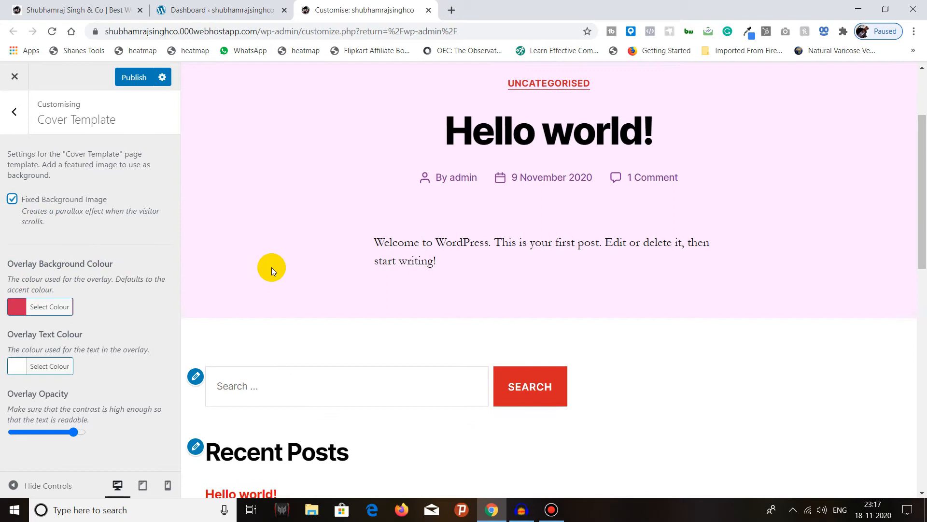
scroll(272, 268, up, 3)
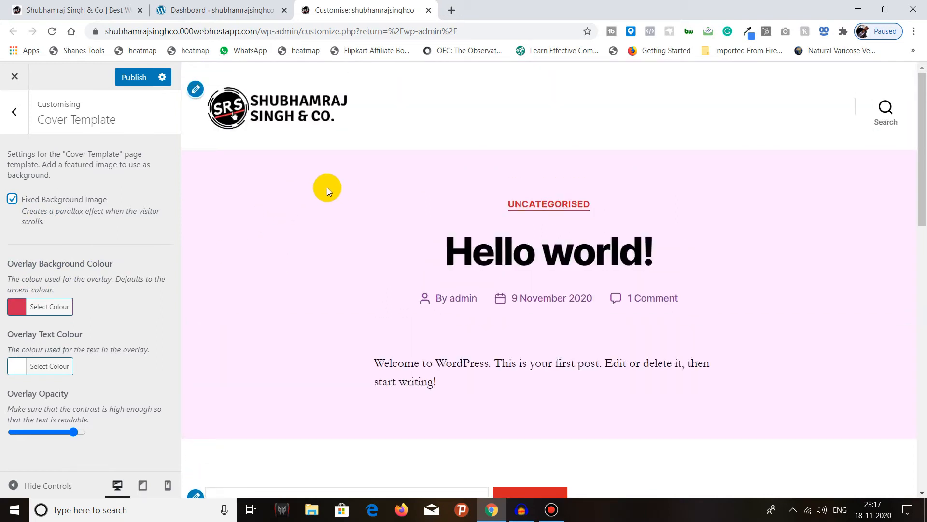
Step: Set the cover template's overlay background colour to red #ff3030 and look through the page preview
click(46, 307)
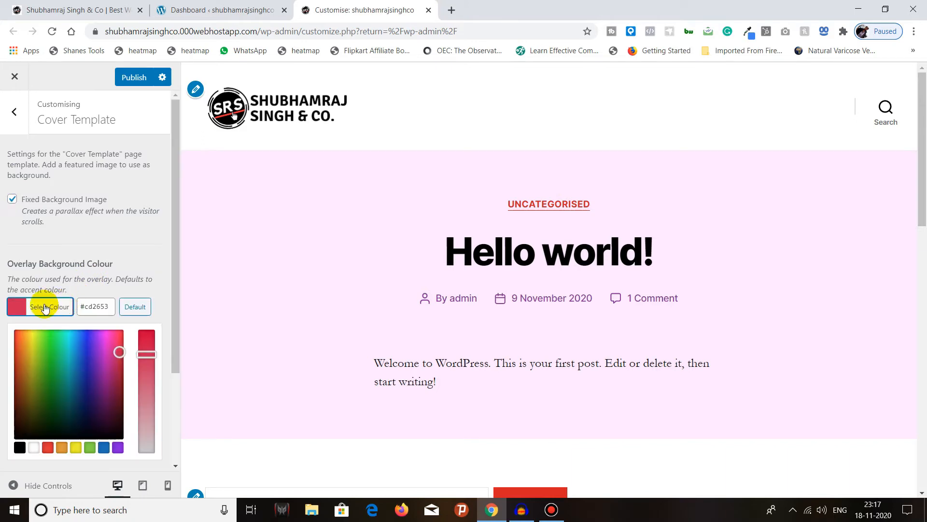
drag(119, 352, 4, 325)
scroll(252, 276, down, 6)
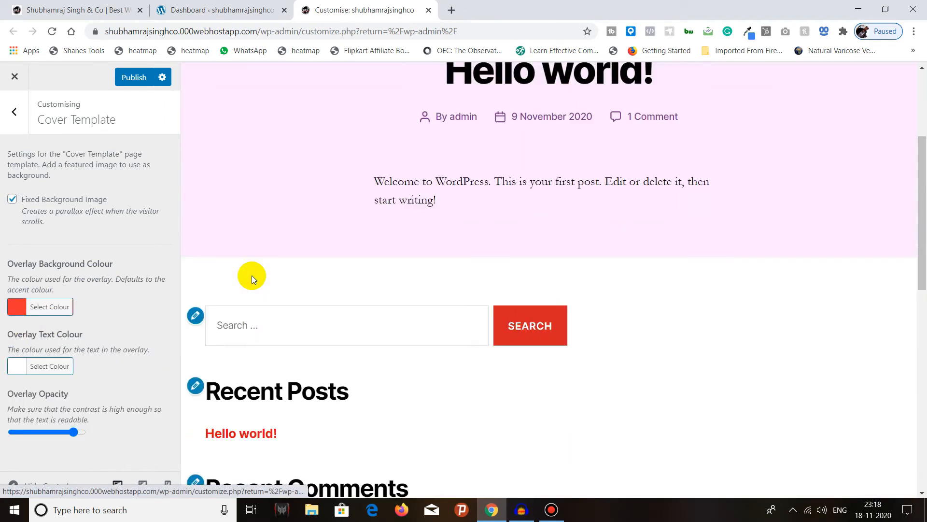
scroll(251, 275, down, 10)
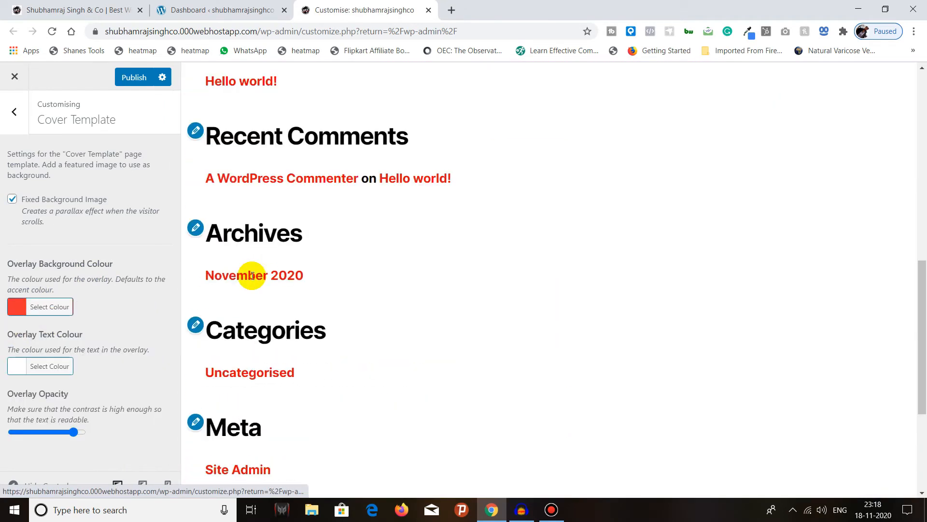
click(47, 307)
scroll(124, 253, down, 3)
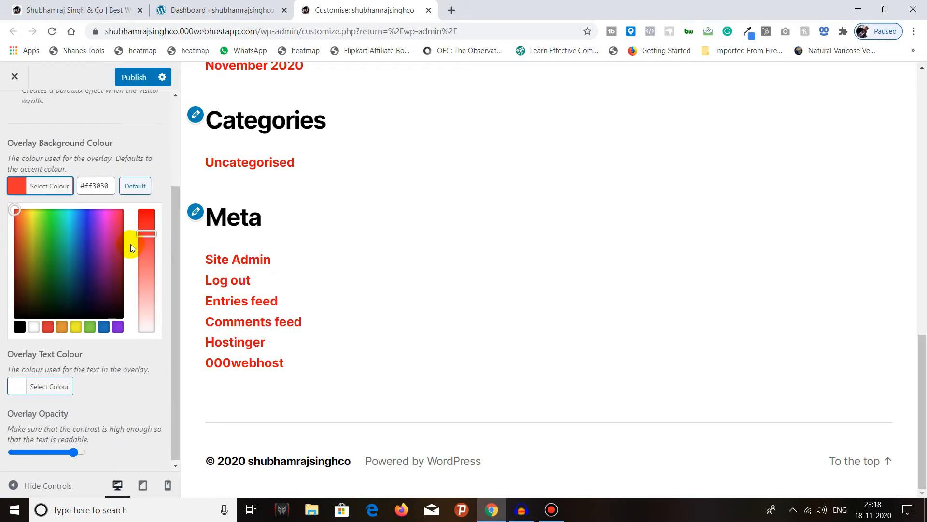
click(162, 167)
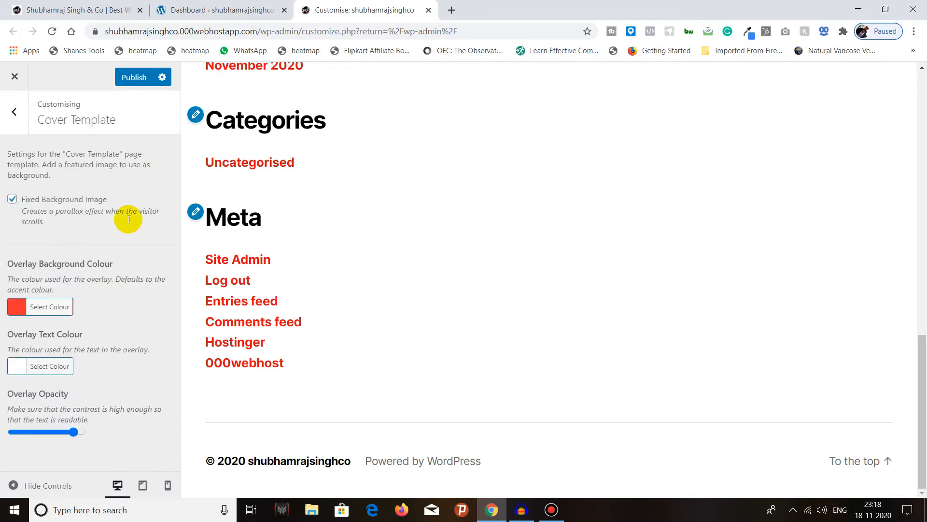
Step: Set the cover template's overlay text colour to an off-white shade
click(58, 368)
drag(104, 393, 22, 390)
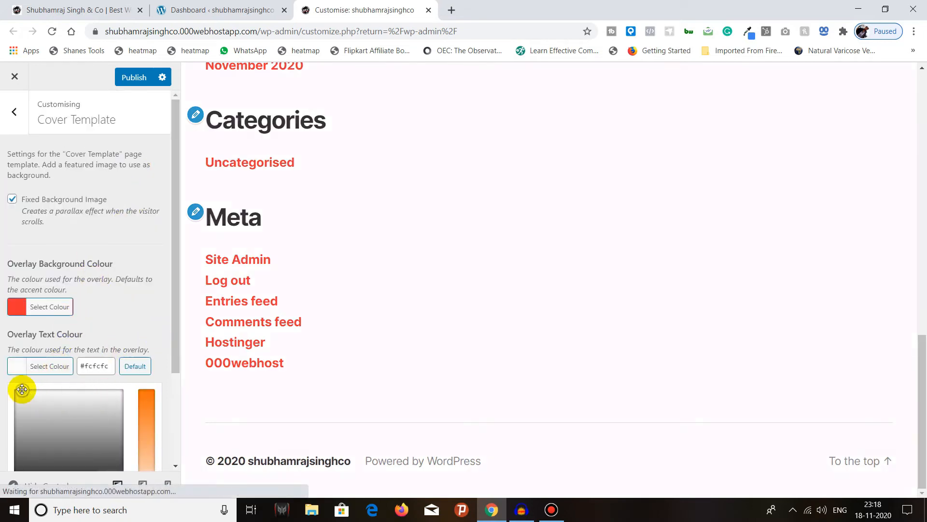
scroll(324, 320, down, 12)
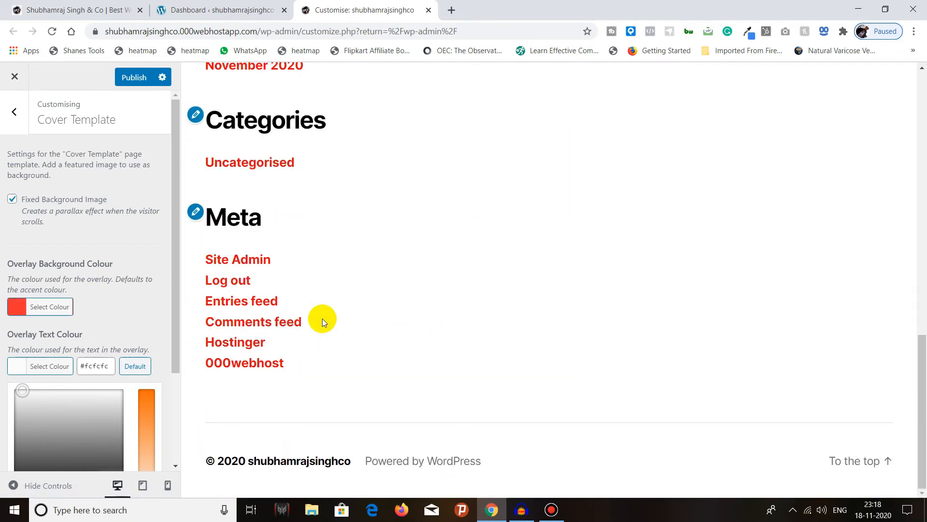
drag(22, 390, 6, 394)
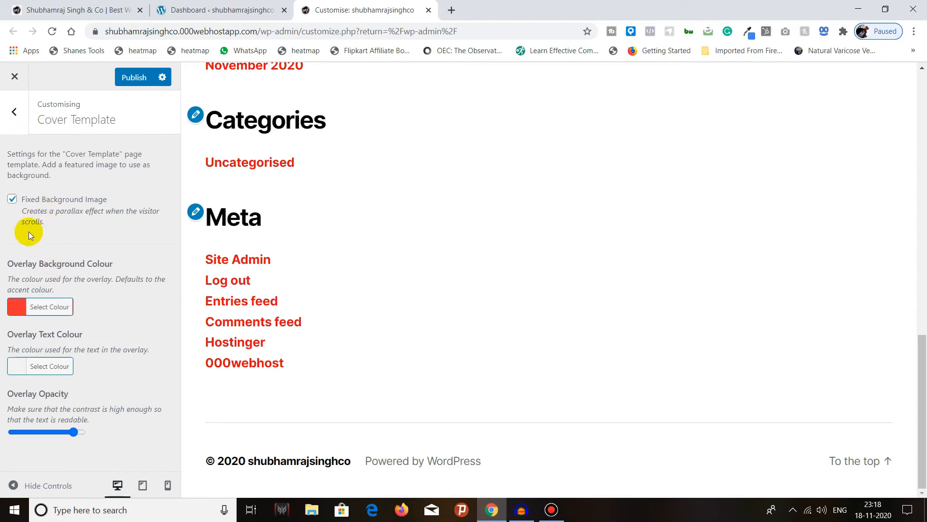
Step: Upload the pexels-max-avans-5075772 picture from the Downloads folder, set it as the site's background image and check it in the preview
click(13, 127)
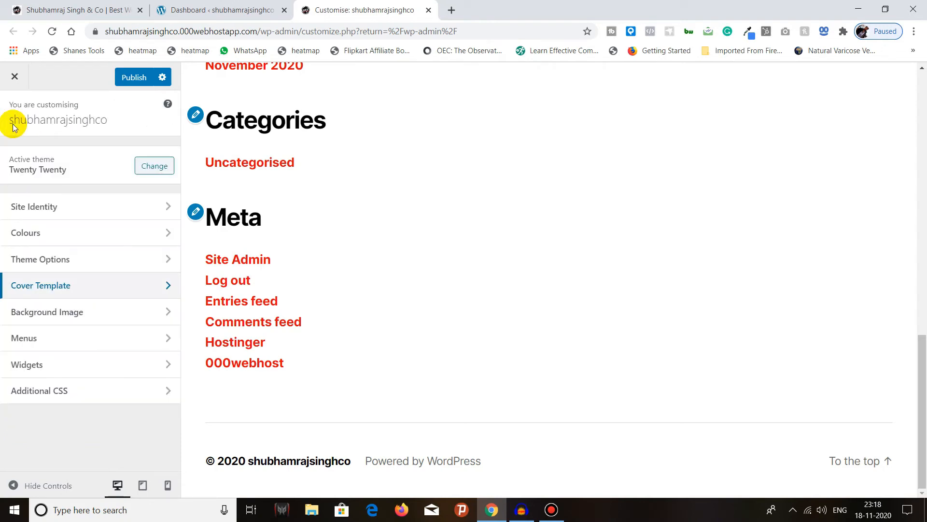
click(49, 313)
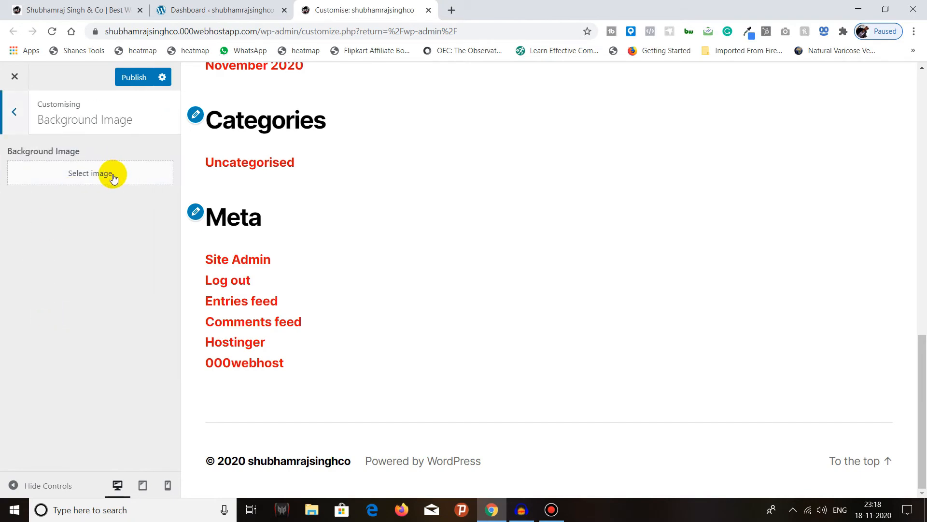
click(112, 177)
click(67, 124)
click(490, 293)
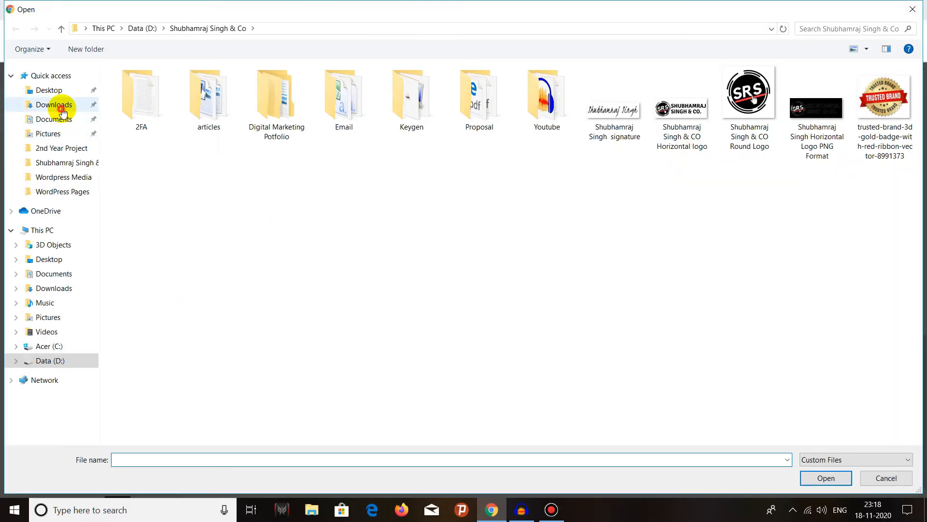
click(62, 111)
drag(921, 87, 897, 325)
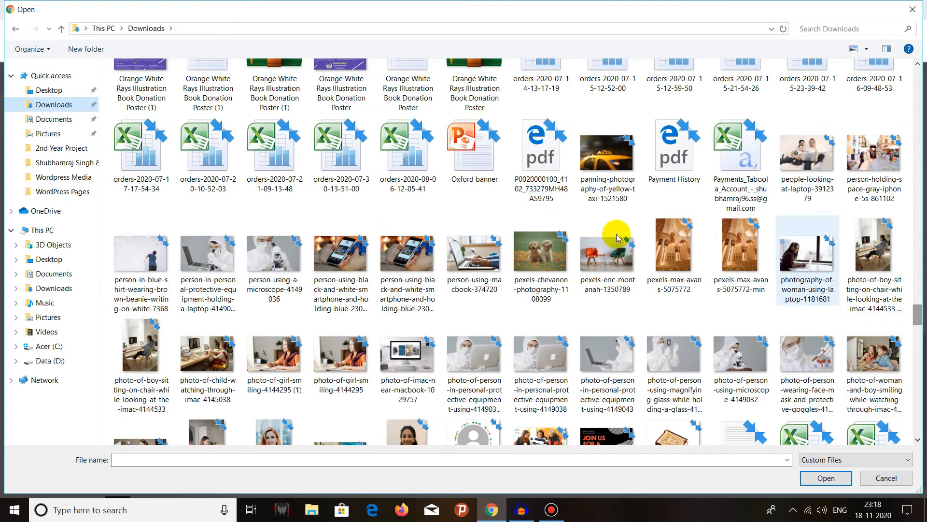
double_click(672, 261)
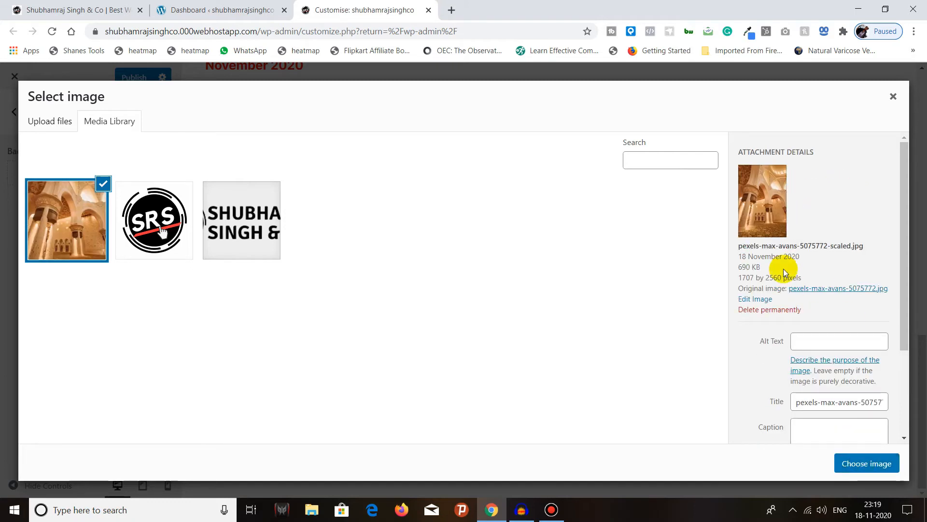
click(853, 463)
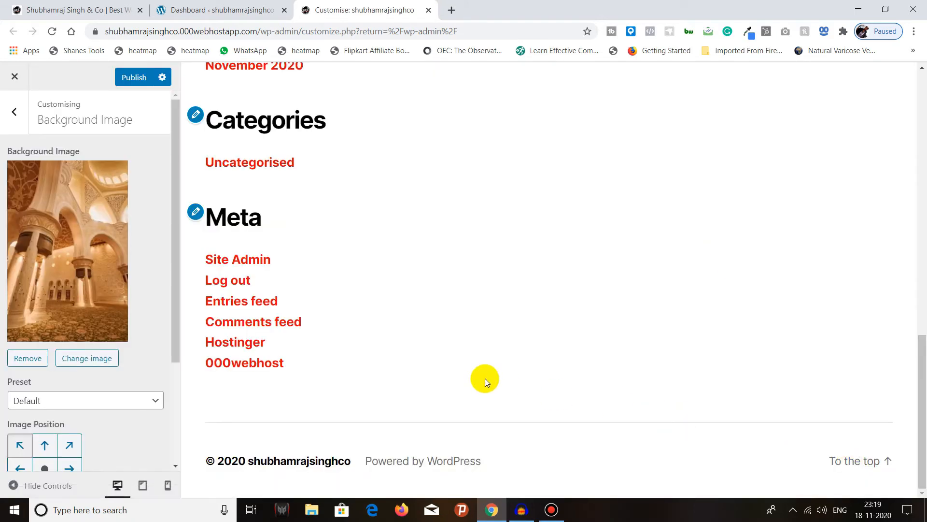
scroll(483, 378, up, 20)
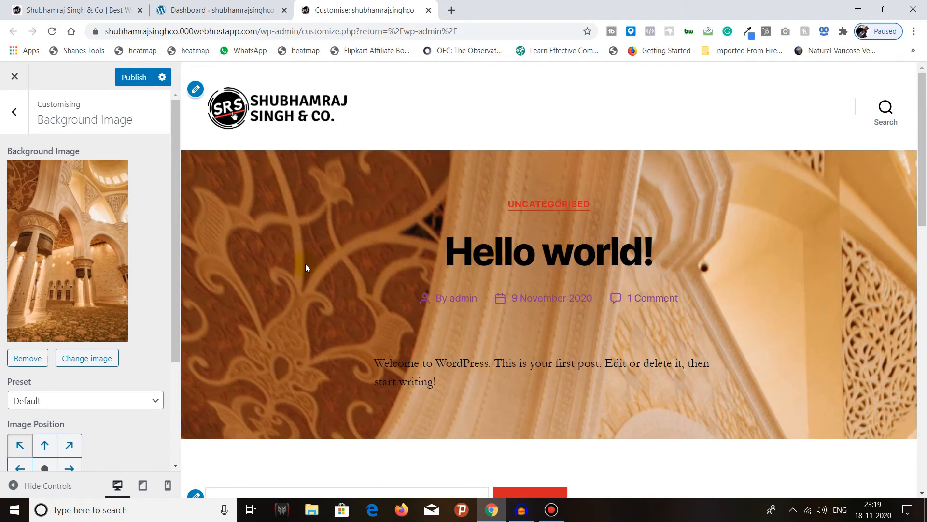
Step: Try all nine Image Position options for the background image, finishing on the centre one
scroll(62, 306, down, 3)
click(49, 325)
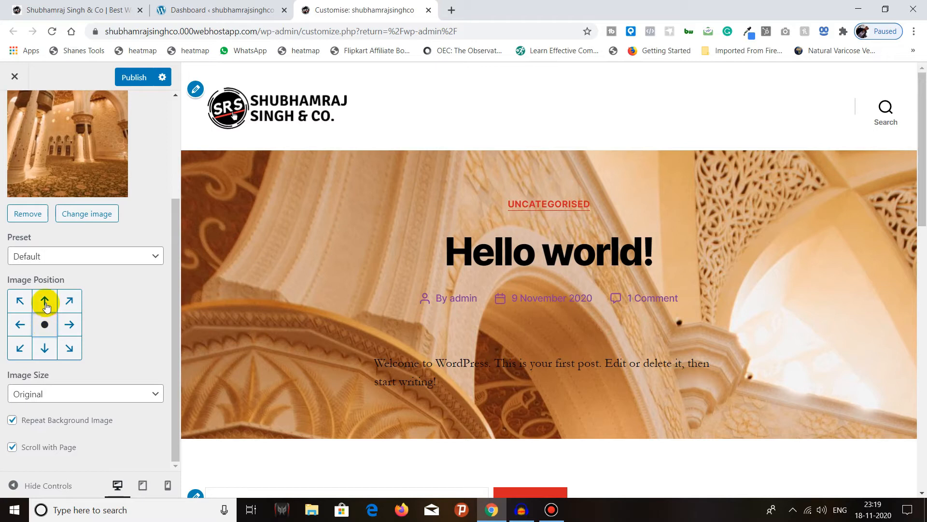
click(45, 300)
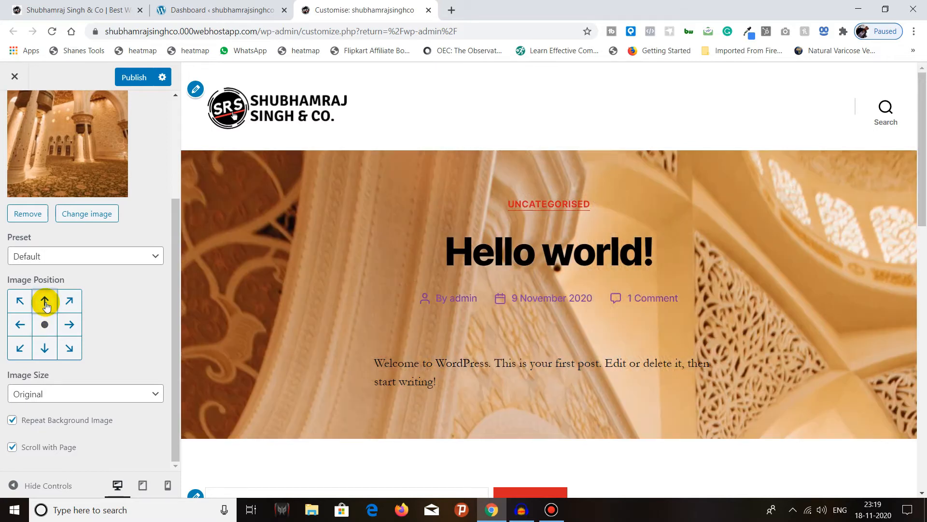
click(19, 301)
click(69, 300)
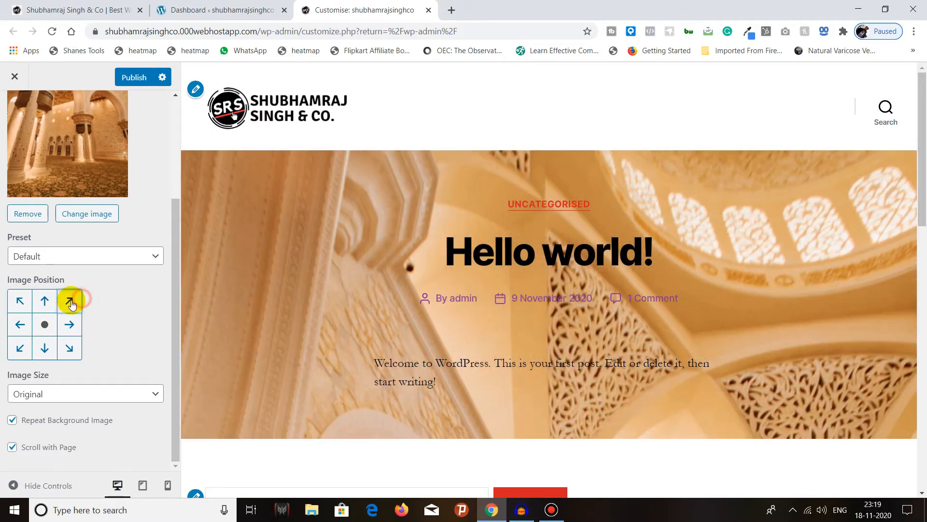
click(70, 326)
click(68, 348)
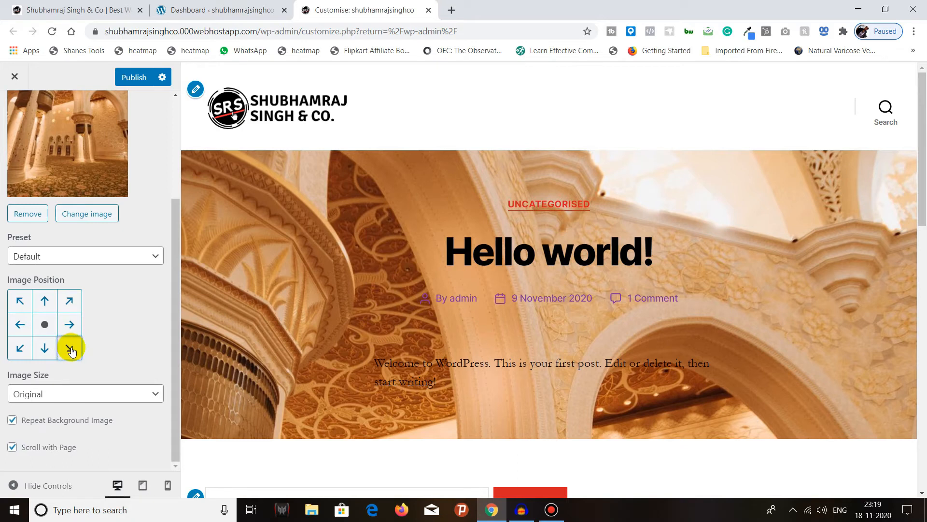
click(44, 349)
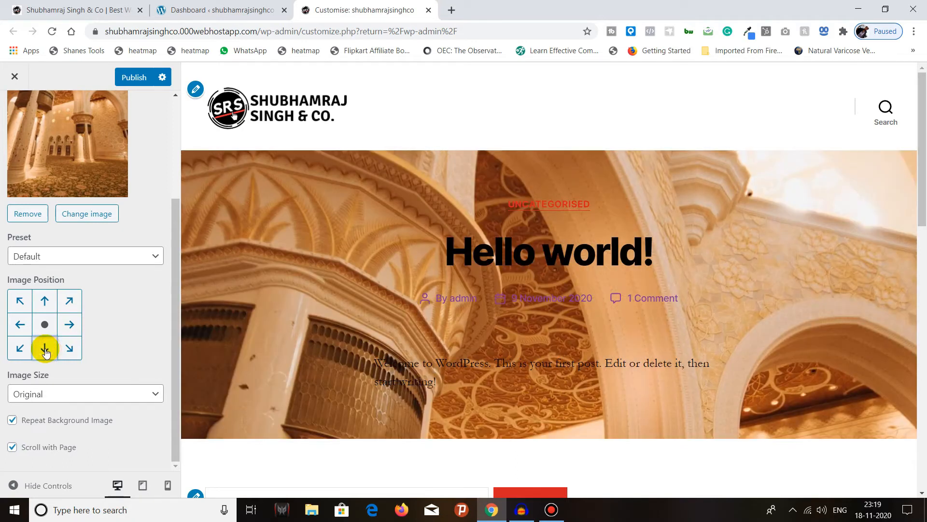
click(20, 349)
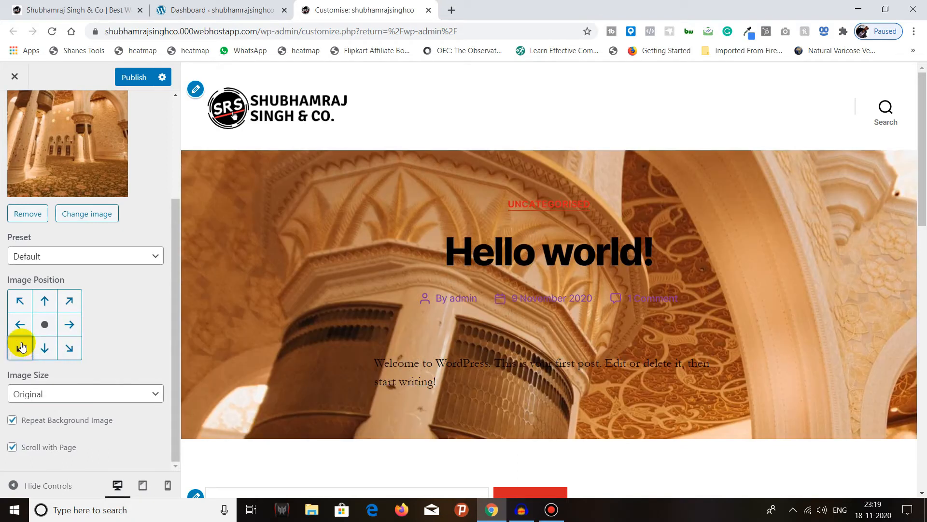
click(20, 324)
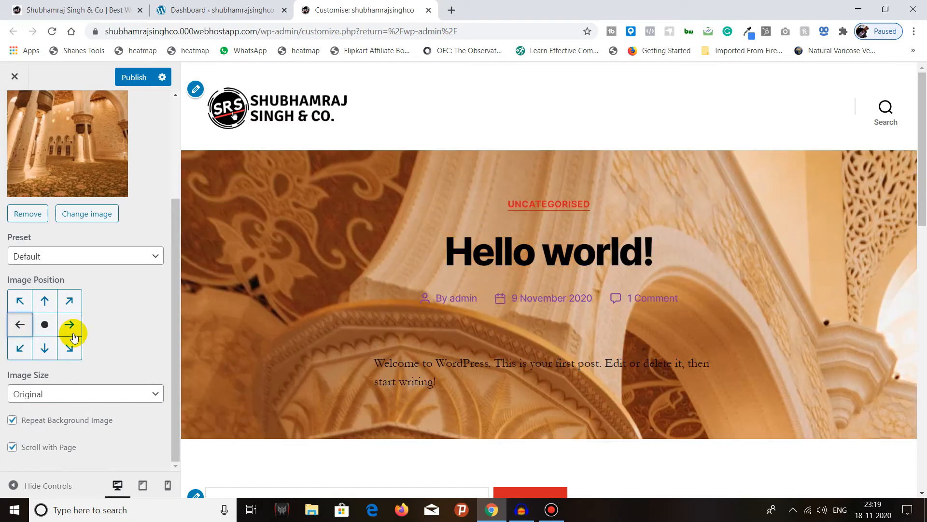
click(45, 325)
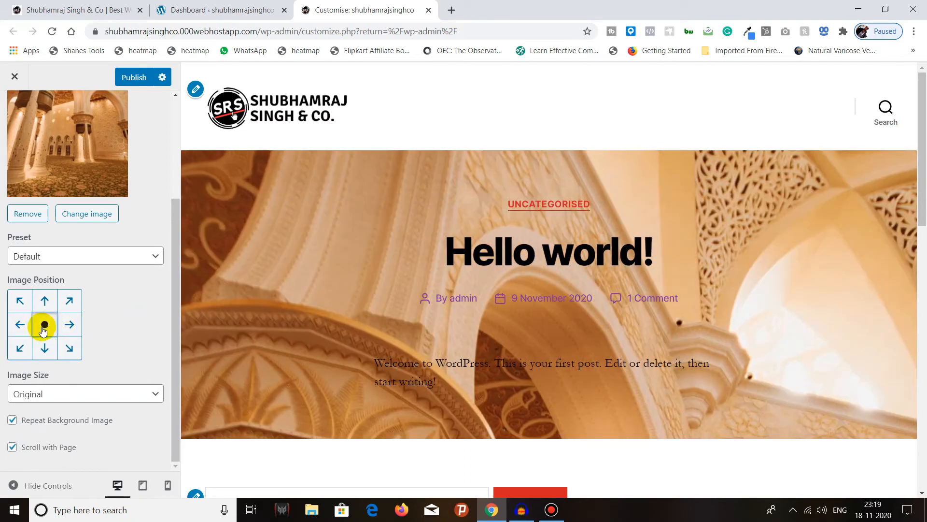
Step: Try Fit to Screen and Fill Screen as the background image size, finishing on Original
click(119, 394)
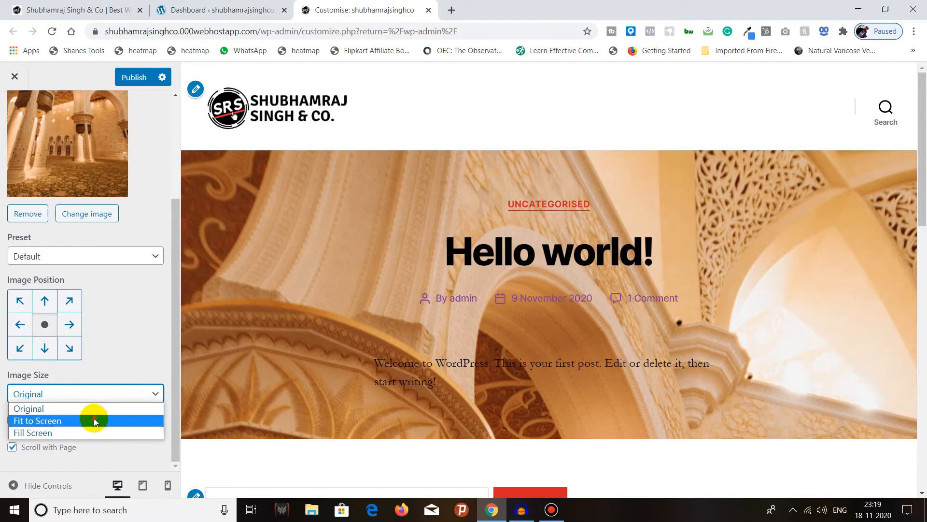
click(95, 420)
click(113, 394)
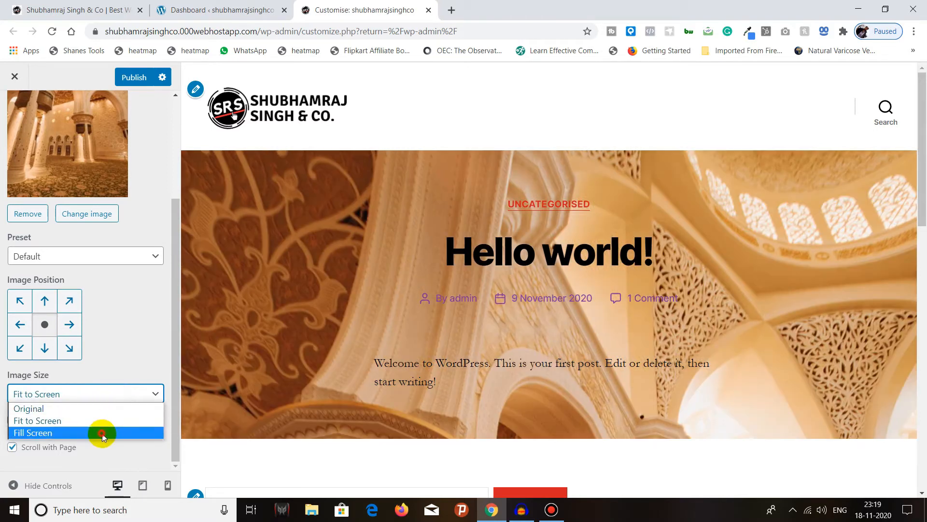
click(101, 432)
click(110, 394)
click(101, 409)
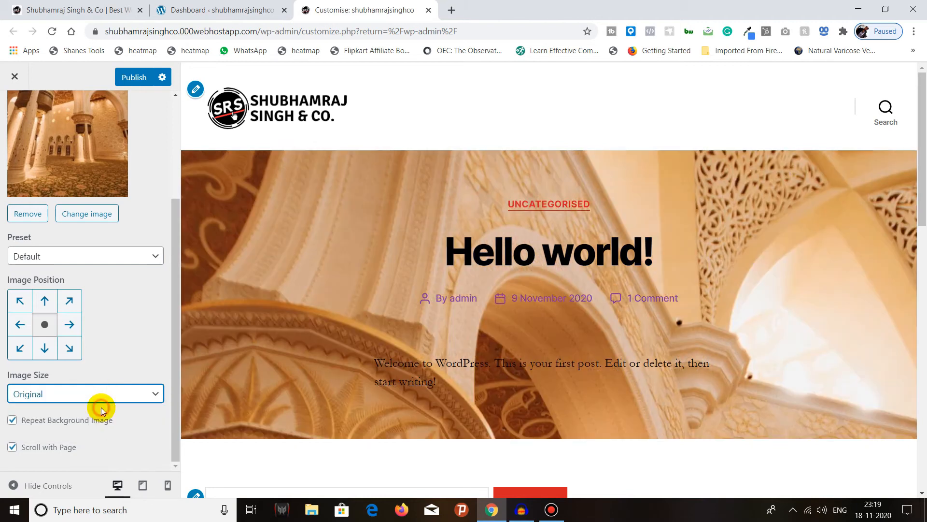
Step: Try the Fill Screen and Fit to Screen presets for the background image, finish on Default and return to the customiser's section list
click(107, 257)
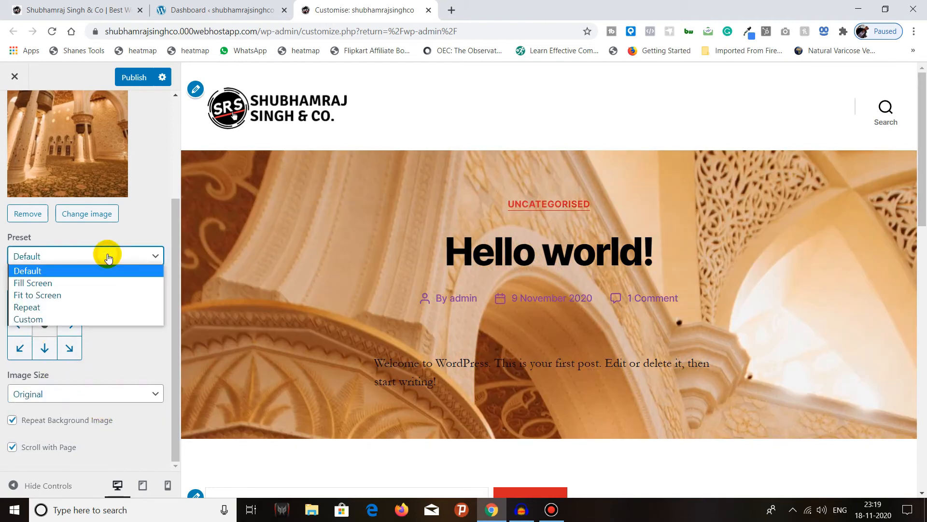
click(88, 284)
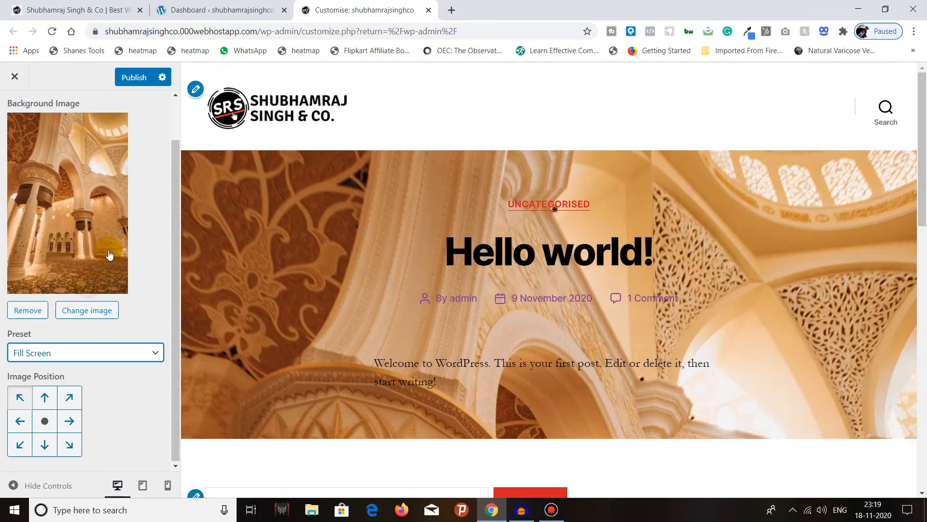
click(107, 259)
click(895, 97)
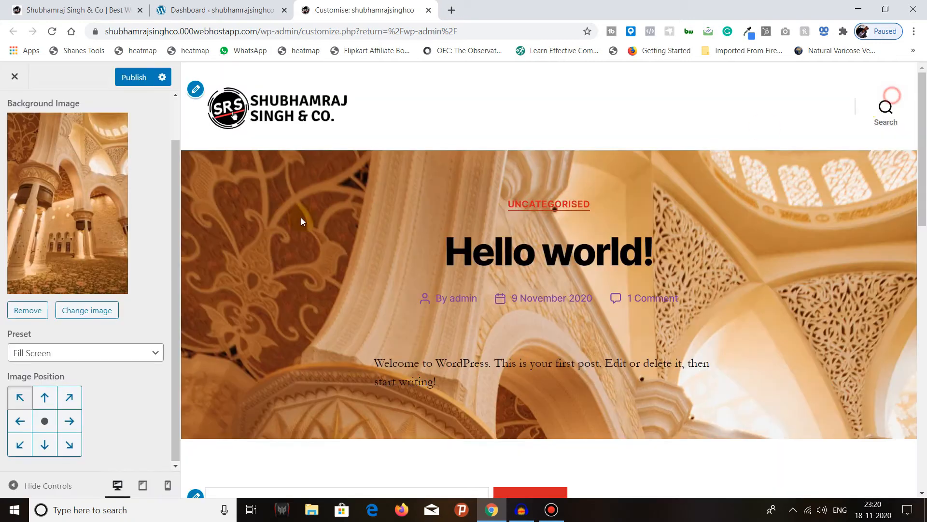
click(91, 353)
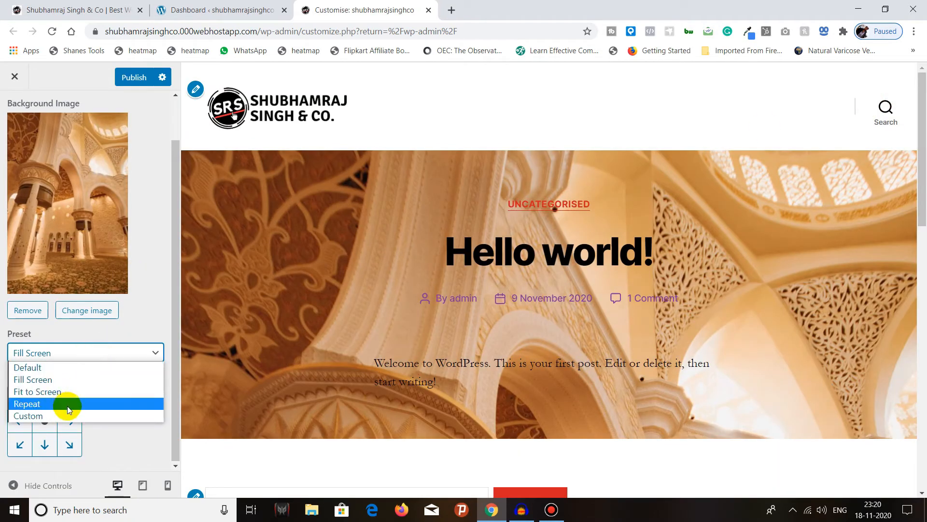
click(89, 392)
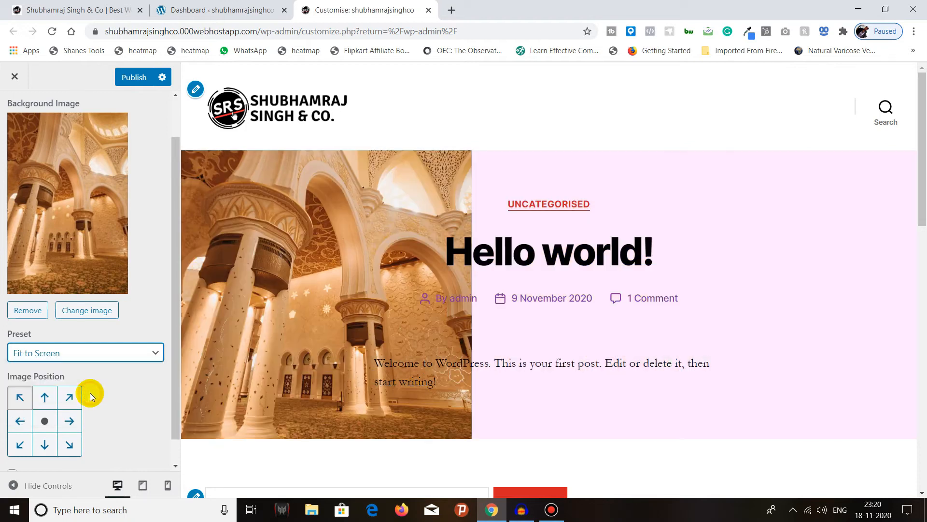
click(103, 356)
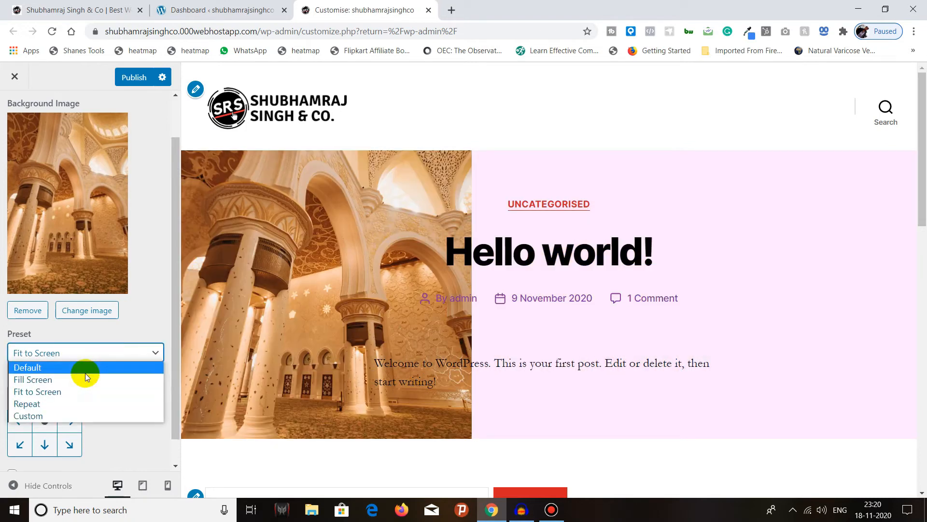
click(91, 368)
click(106, 356)
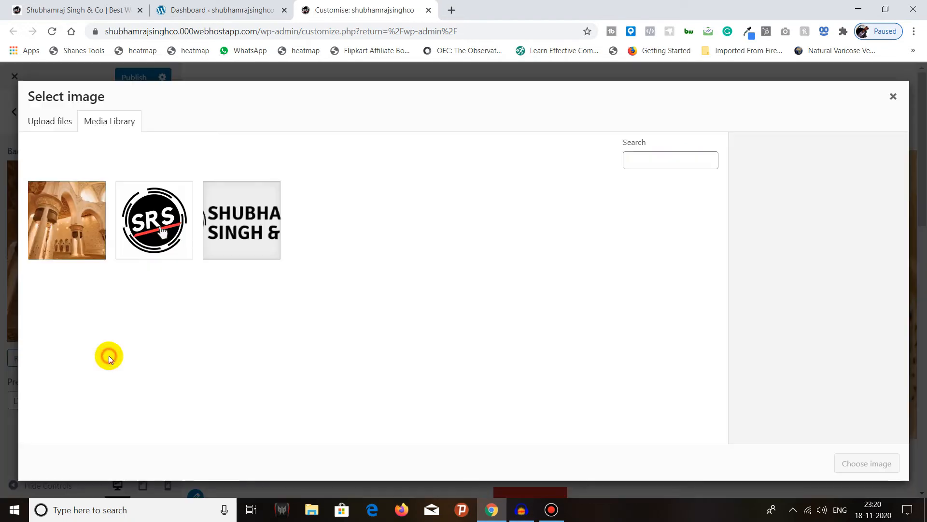
click(898, 100)
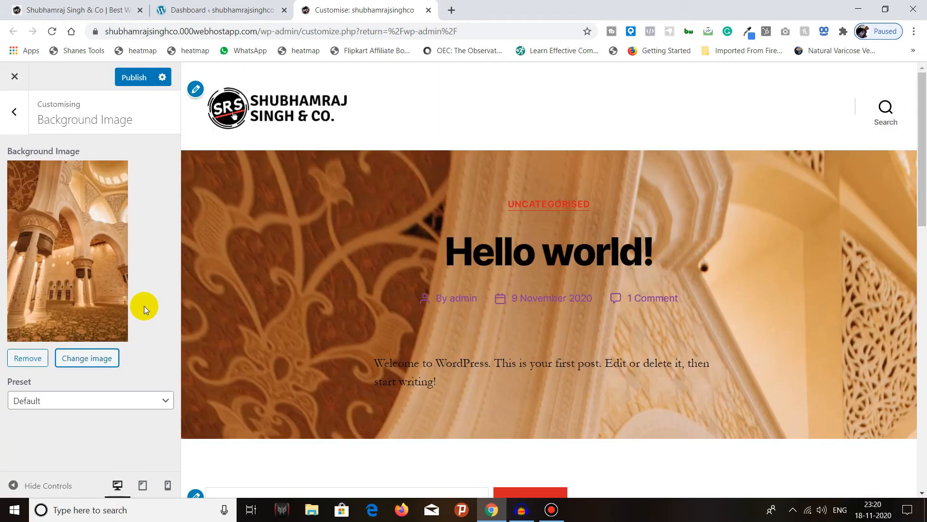
click(26, 124)
click(85, 311)
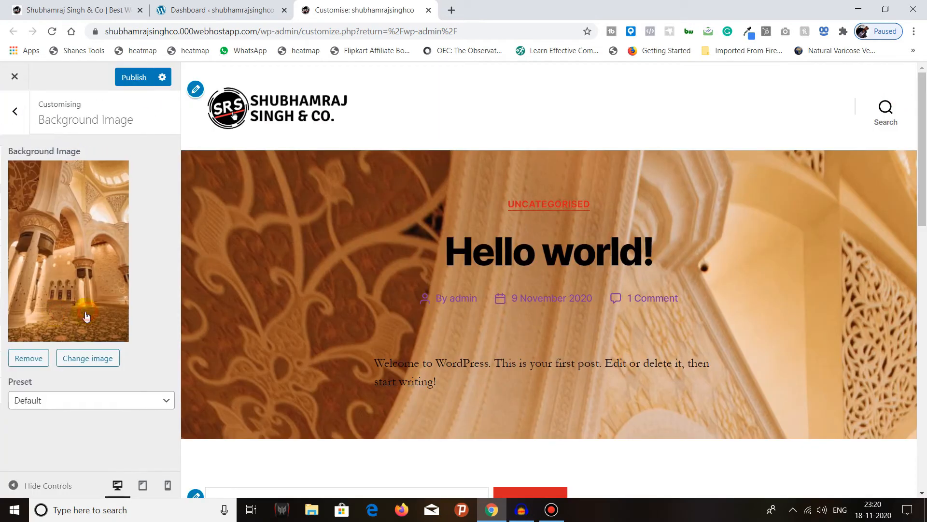
click(16, 113)
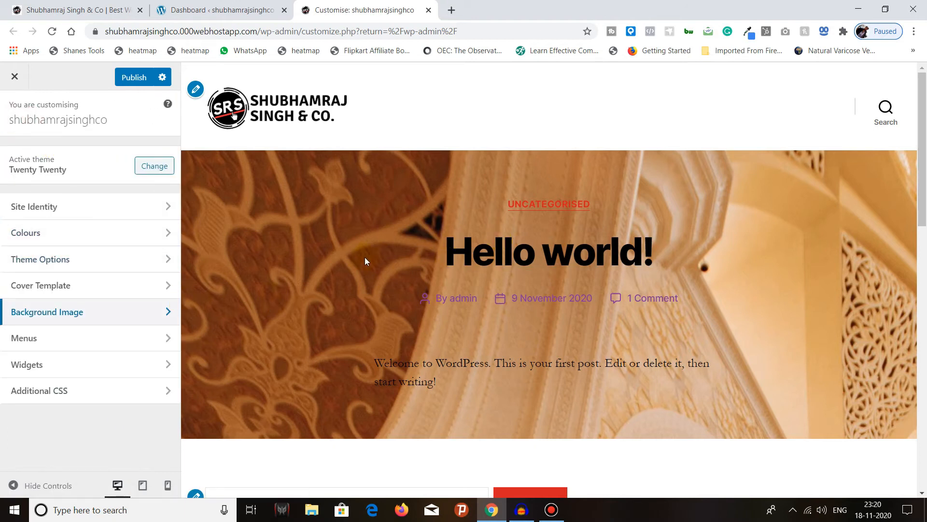
Step: Examine the theme's available menu locations in the Menus section, from Desktop Horizontal Menu to Social Menu, and return to the section list
scroll(363, 261, down, 1)
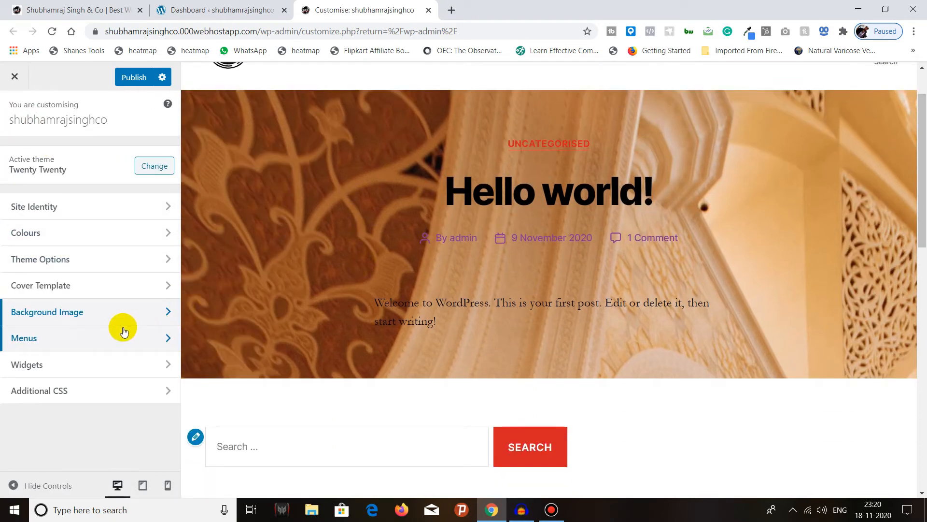
click(124, 338)
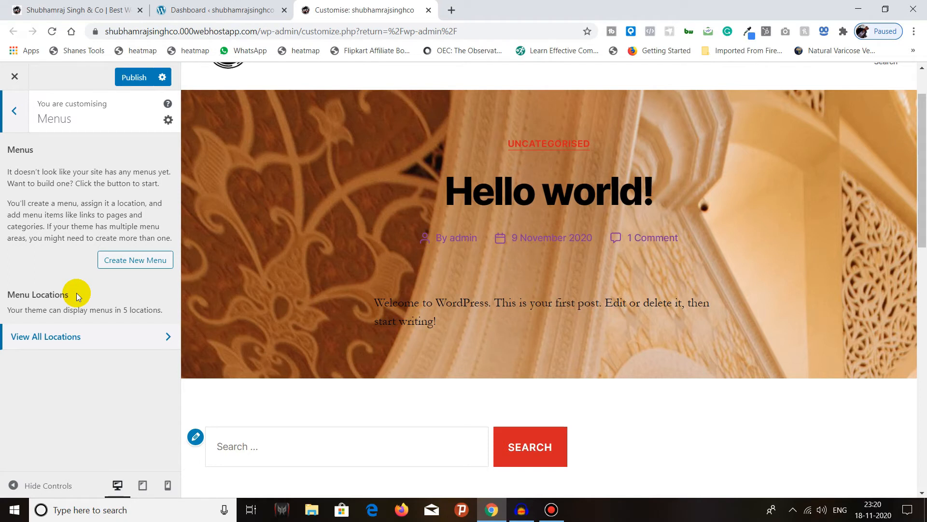
click(77, 336)
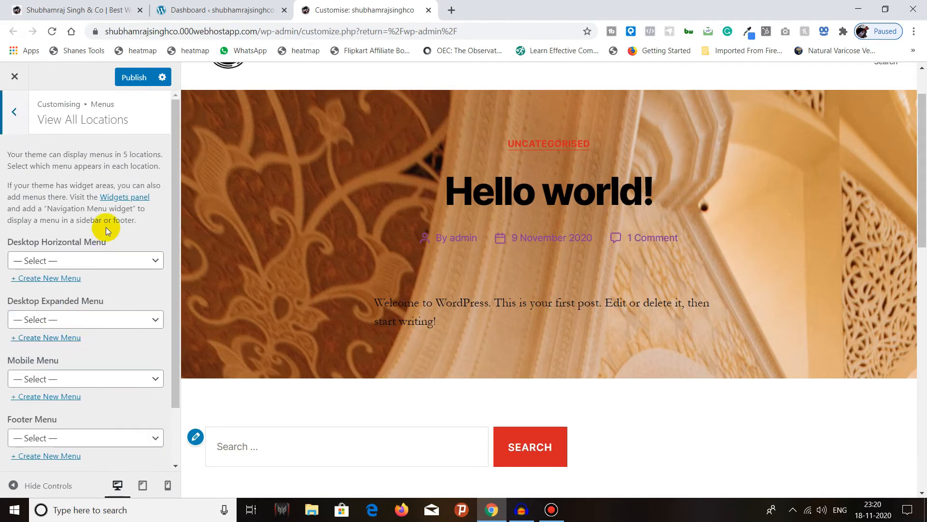
scroll(106, 227, down, 2)
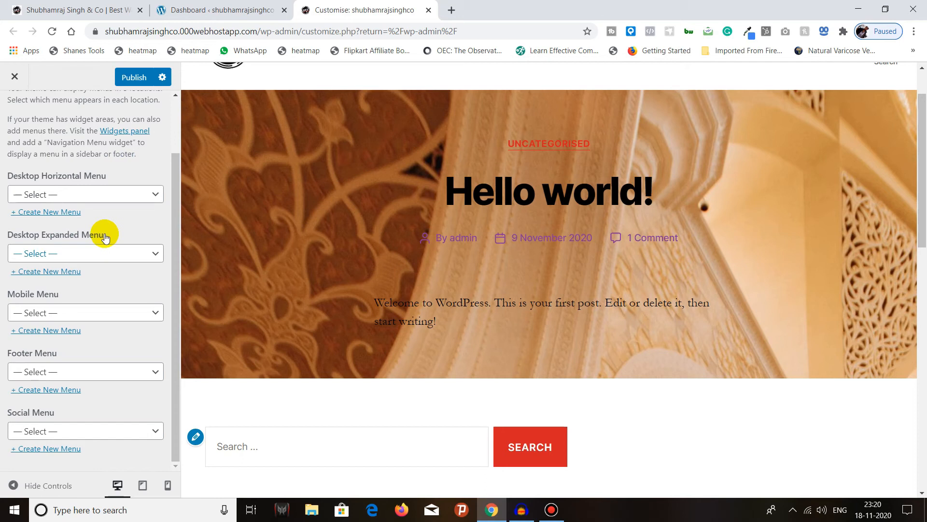
scroll(105, 237, up, 2)
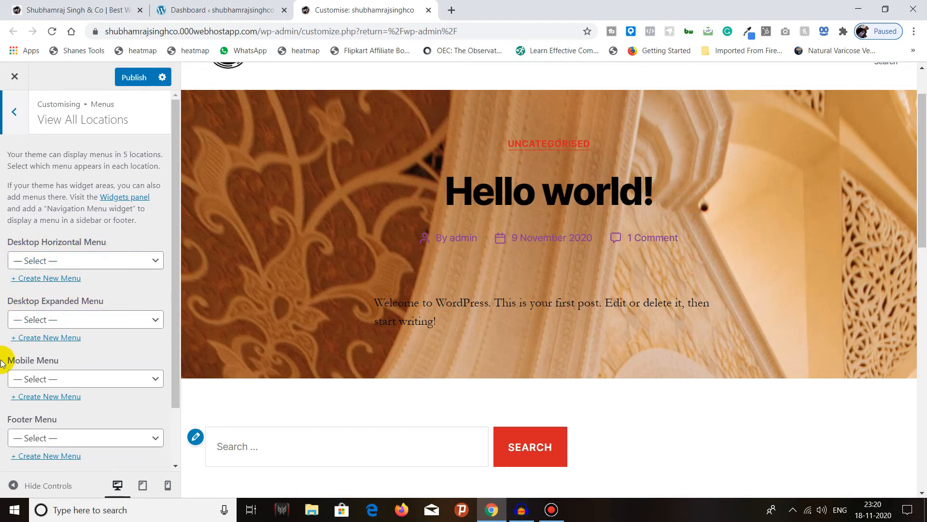
scroll(58, 424, down, 2)
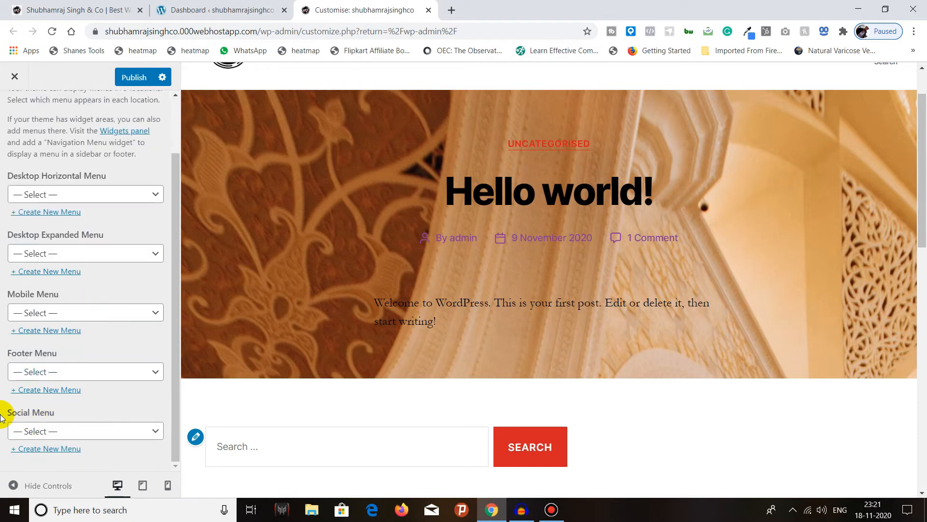
scroll(36, 395, up, 2)
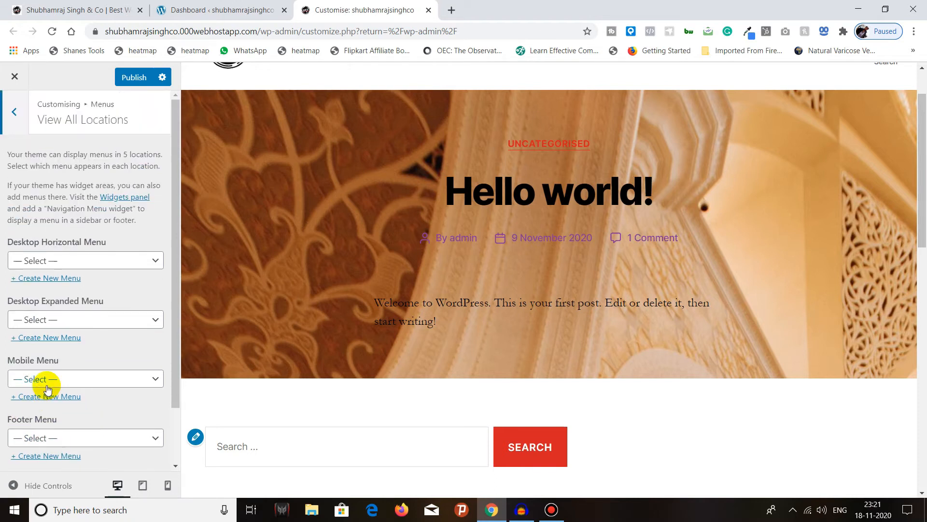
click(23, 119)
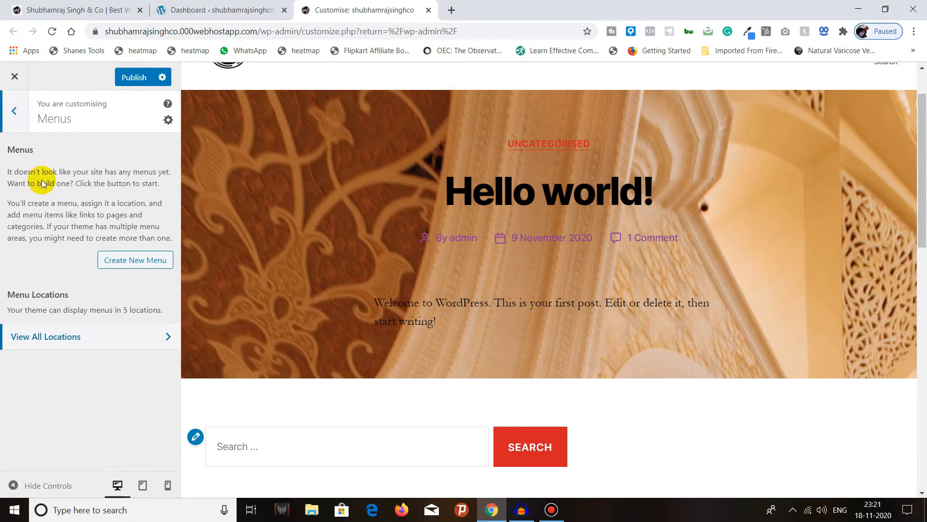
click(13, 110)
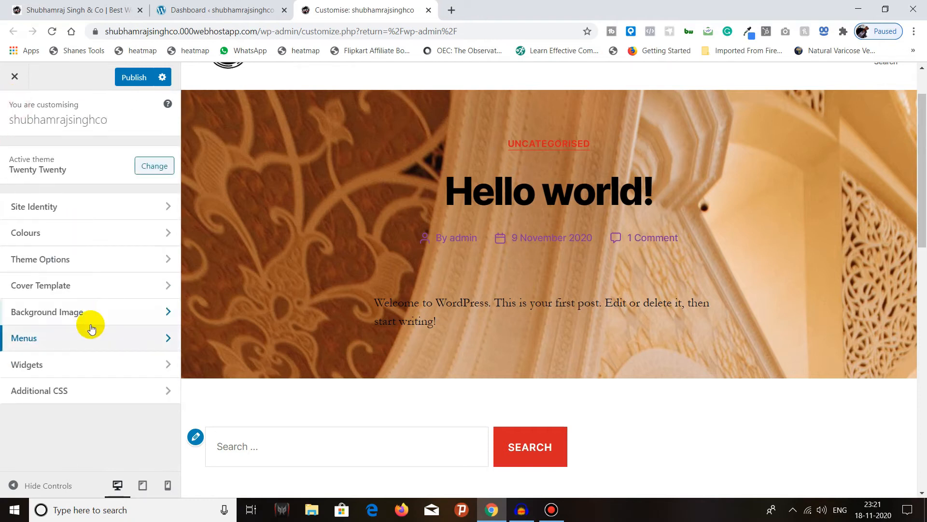
Step: Look at the widgets assigned to the Footer #1 area and find them in the page preview
click(92, 370)
click(108, 153)
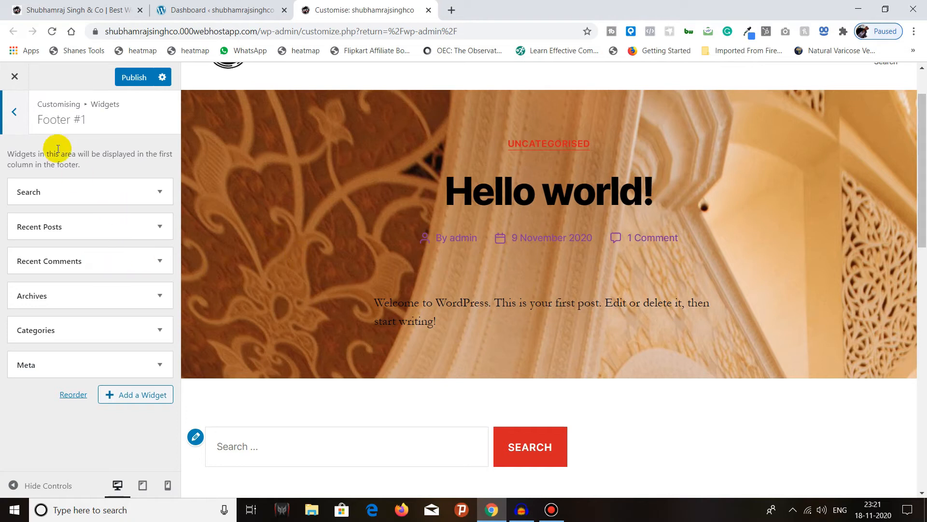
click(10, 111)
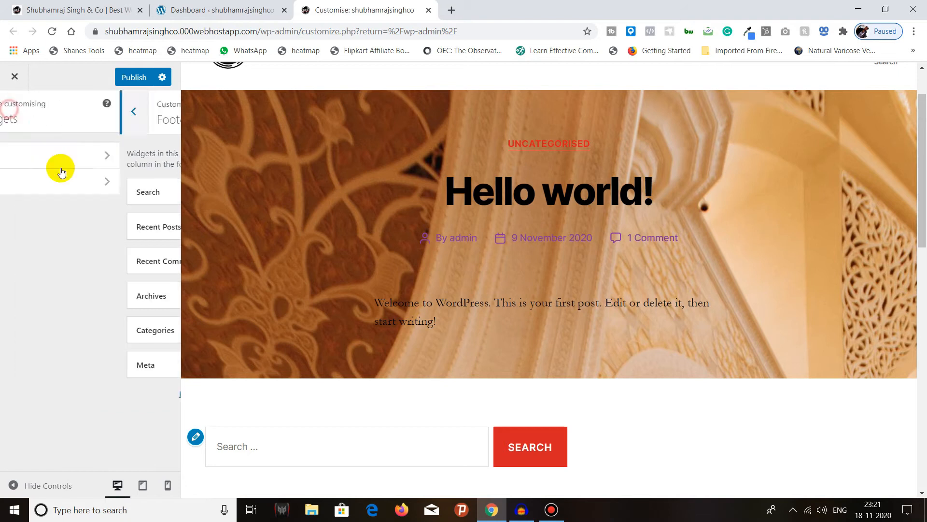
scroll(331, 245, down, 10)
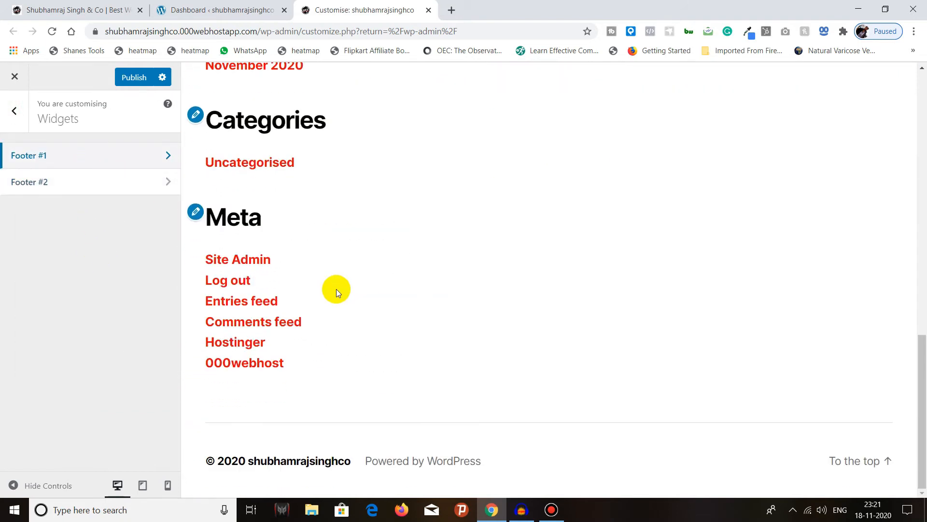
scroll(263, 300, up, 14)
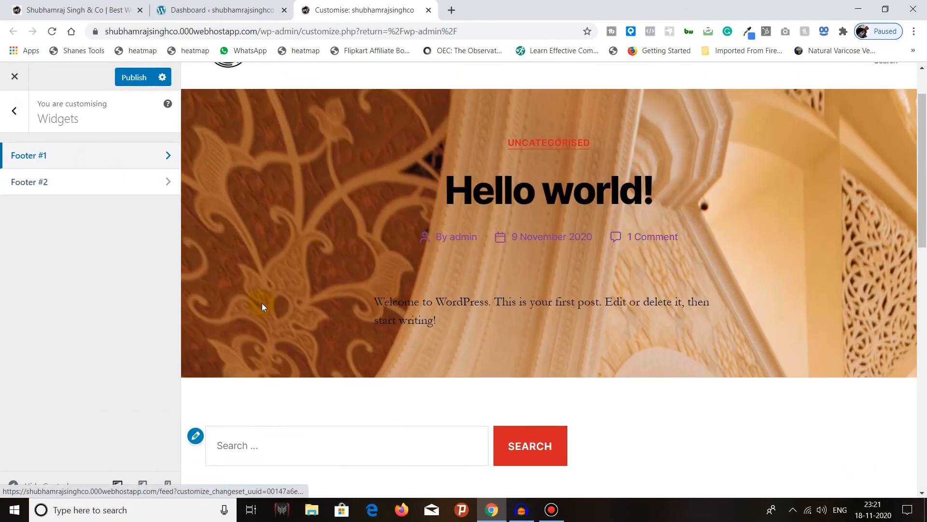
scroll(263, 302, down, 5)
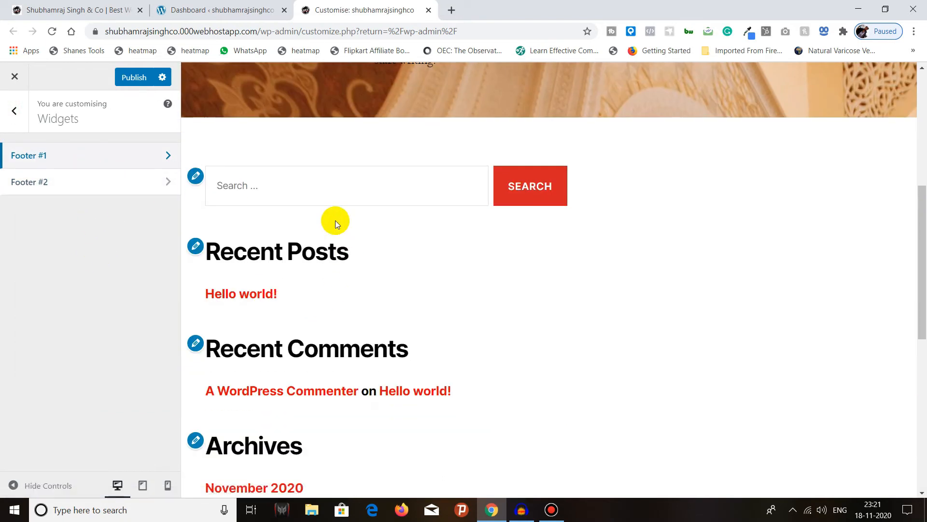
Step: Compare the widget lists of the Footer #1 and Footer #2 areas with the footer columns in the preview
click(72, 154)
click(14, 111)
click(62, 182)
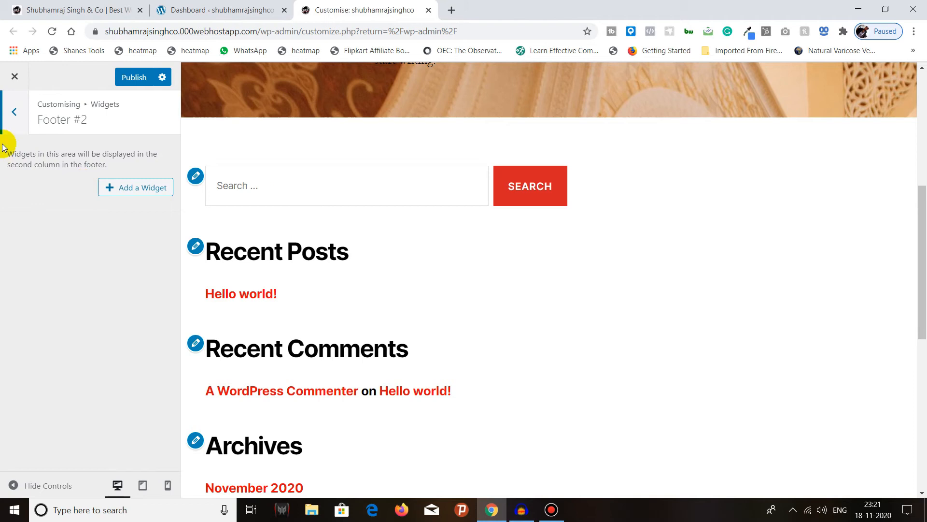
click(11, 124)
click(94, 157)
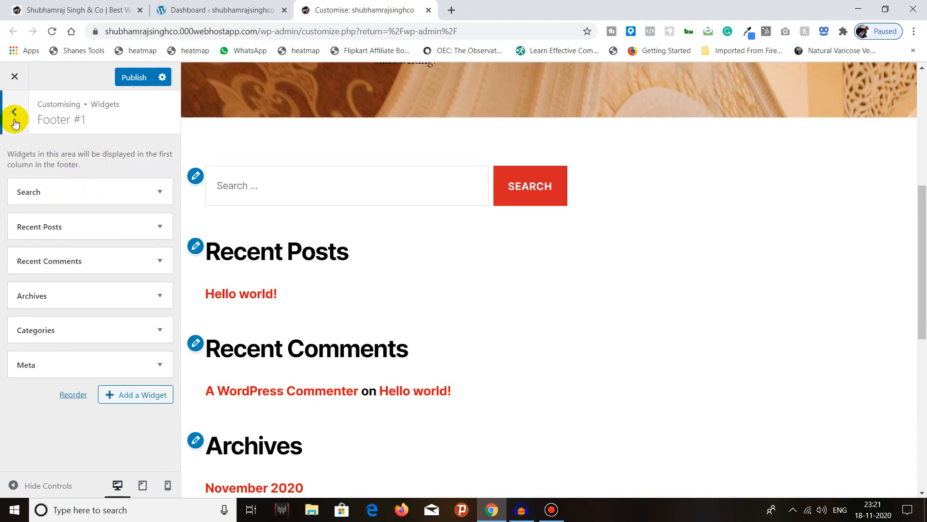
click(14, 115)
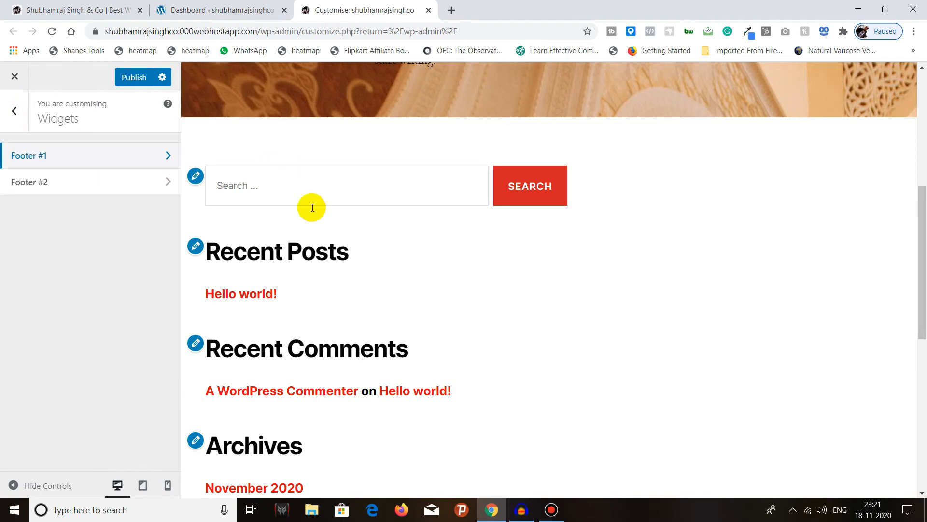
click(70, 166)
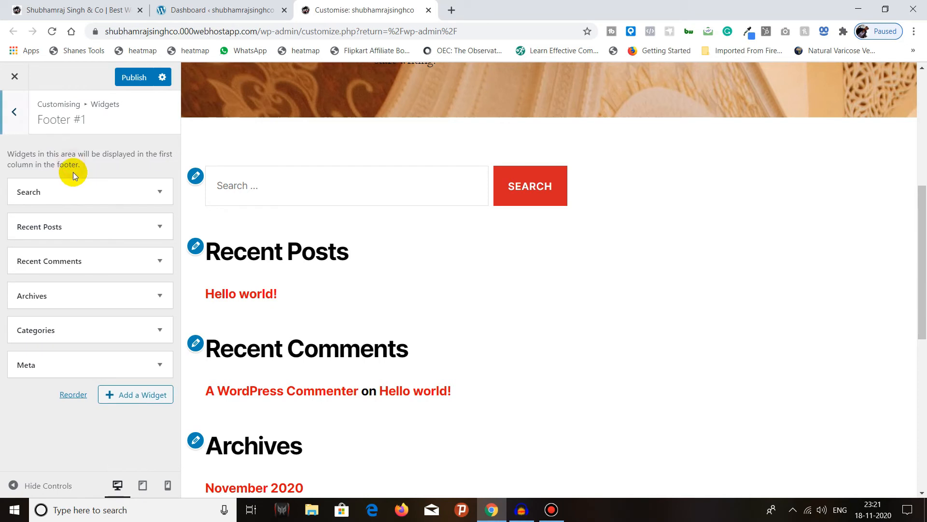
click(15, 113)
Step: Add an Image widget to Footer #2 showing pexels-max-avans-5075772-scaled.jpg from the media library, and collapse the widget
click(121, 183)
click(131, 189)
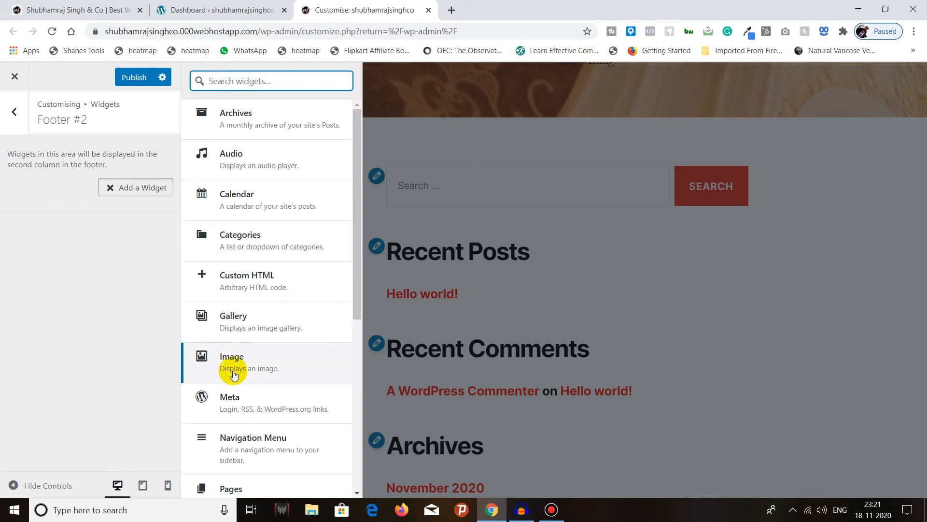
click(252, 364)
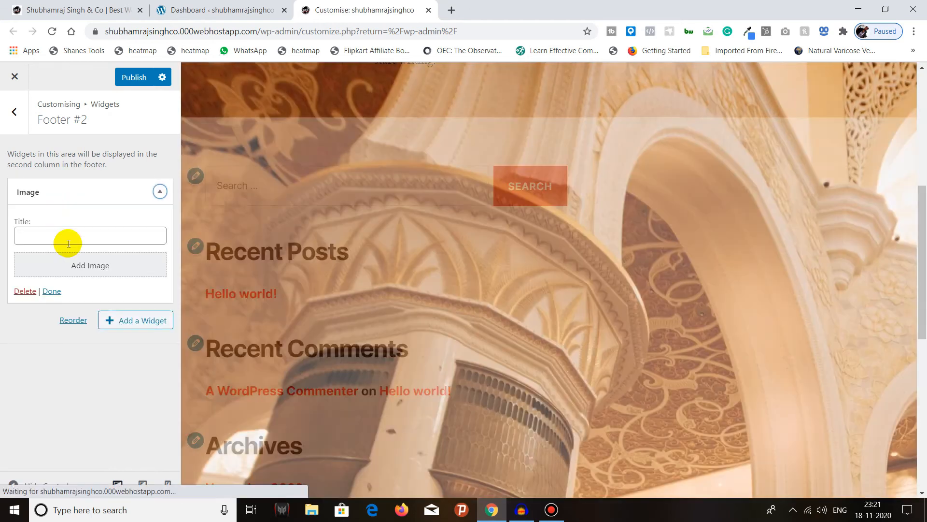
click(93, 264)
click(193, 251)
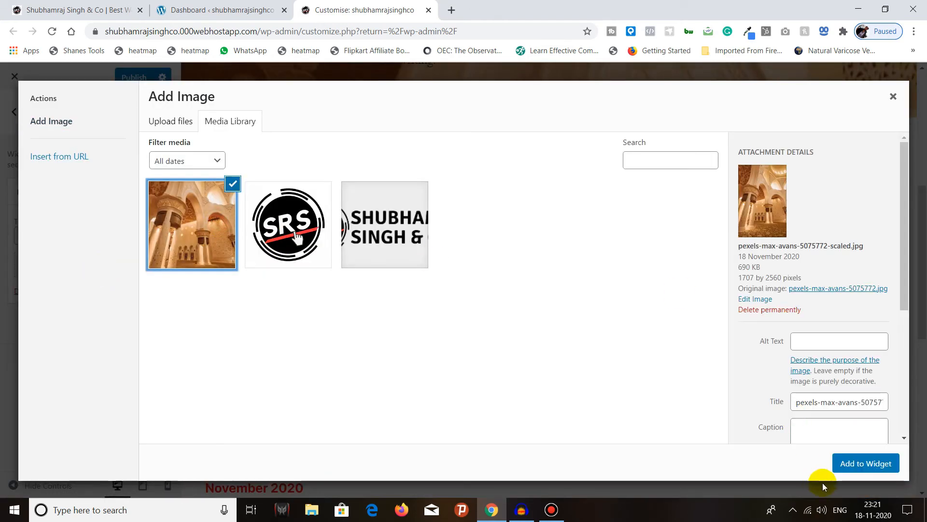
click(865, 464)
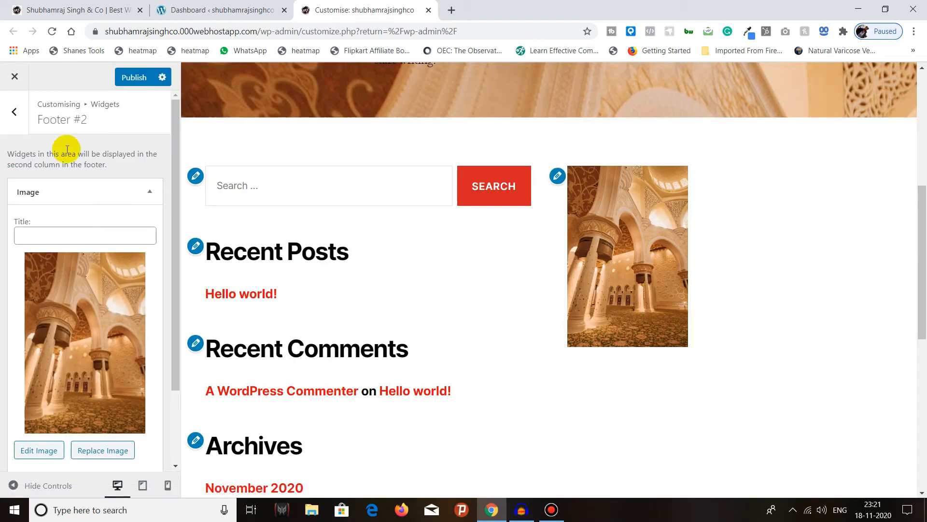
click(80, 190)
Step: Add a Recent Posts widget below the Image widget in Footer #2 and check it in the preview
click(126, 226)
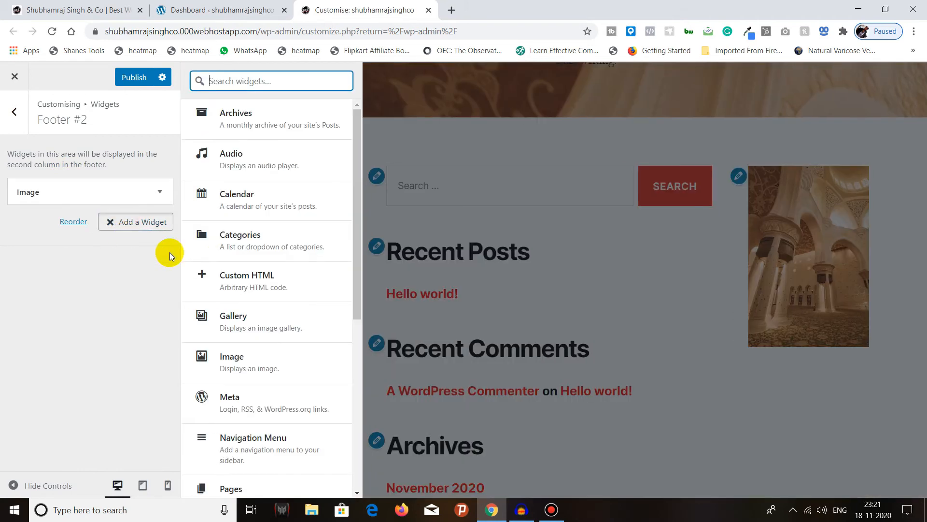
scroll(257, 260, down, 7)
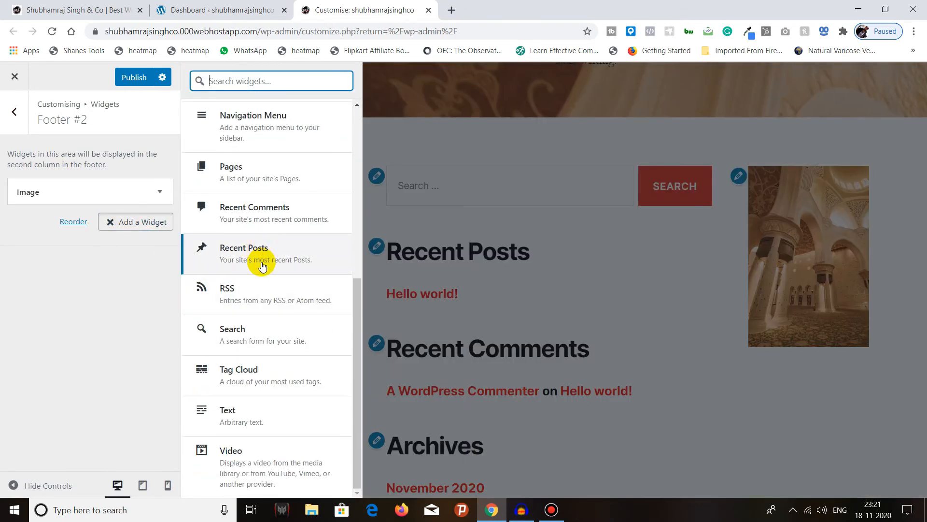
click(256, 261)
scroll(789, 279, down, 4)
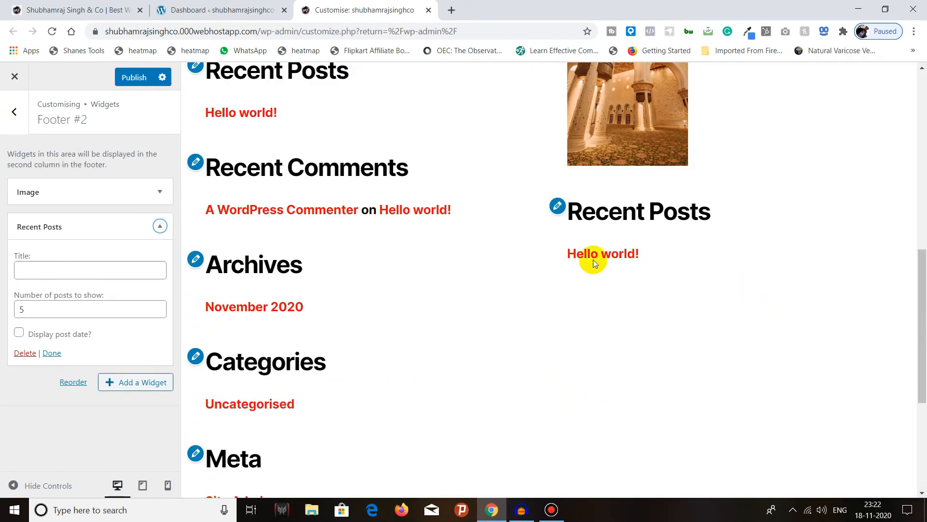
Step: Collapse the Recent Posts widget in Footer #2, add a Calendar widget below it, and collapse the Calendar widget
drag(114, 217, 122, 227)
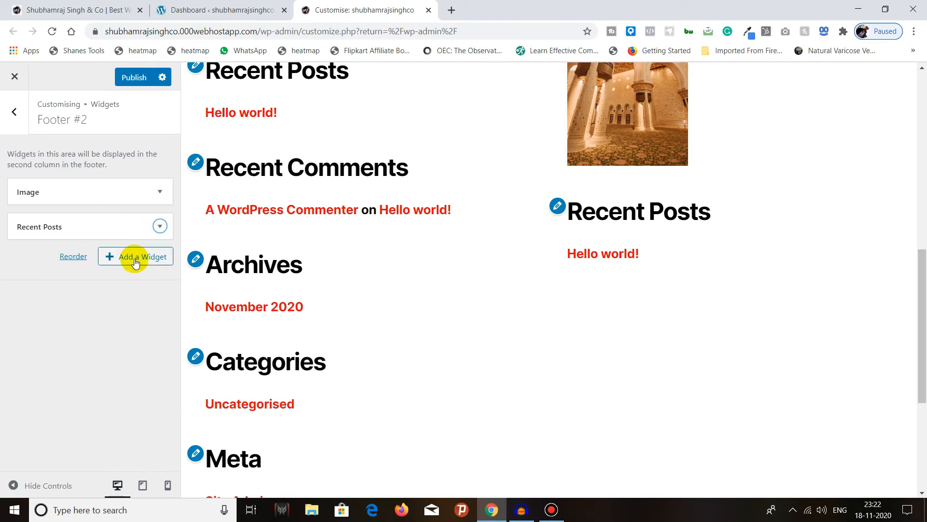
click(132, 257)
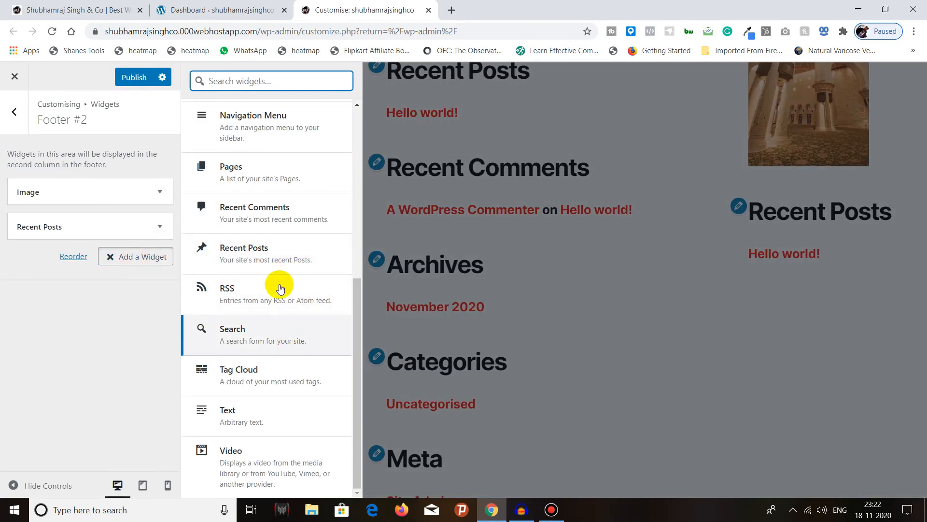
scroll(270, 236, up, 5)
scroll(271, 236, up, 1)
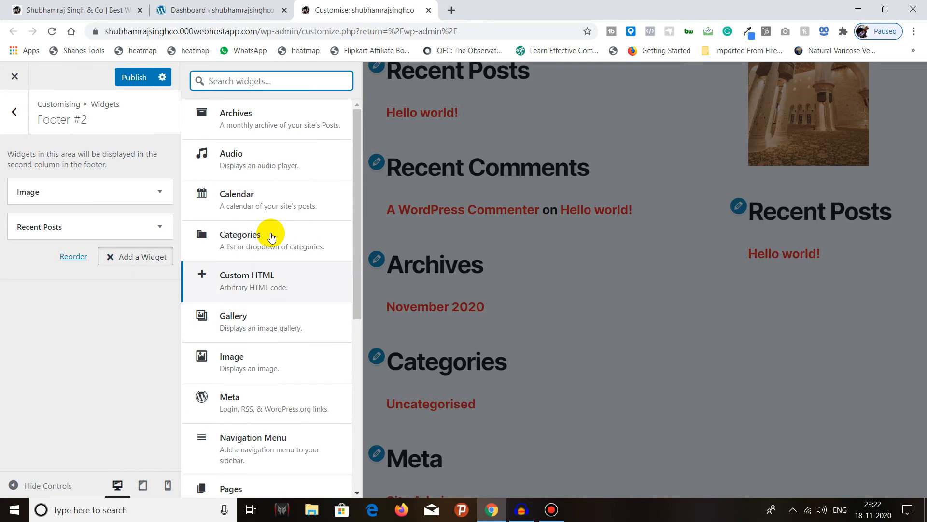
click(290, 198)
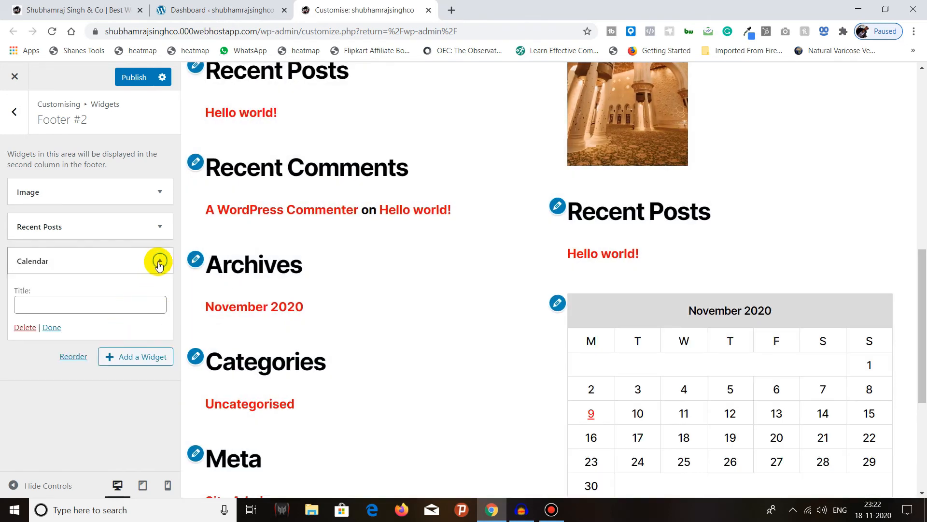
click(160, 260)
scroll(743, 254, down, 5)
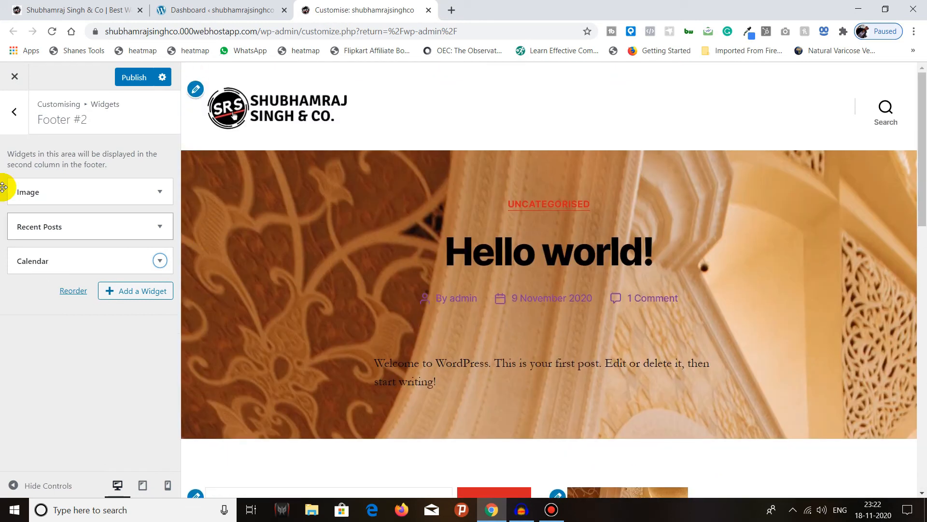
Step: Leave the Footer #2 area, publish the widget changes, and check both footer columns in the page preview
click(11, 112)
click(129, 86)
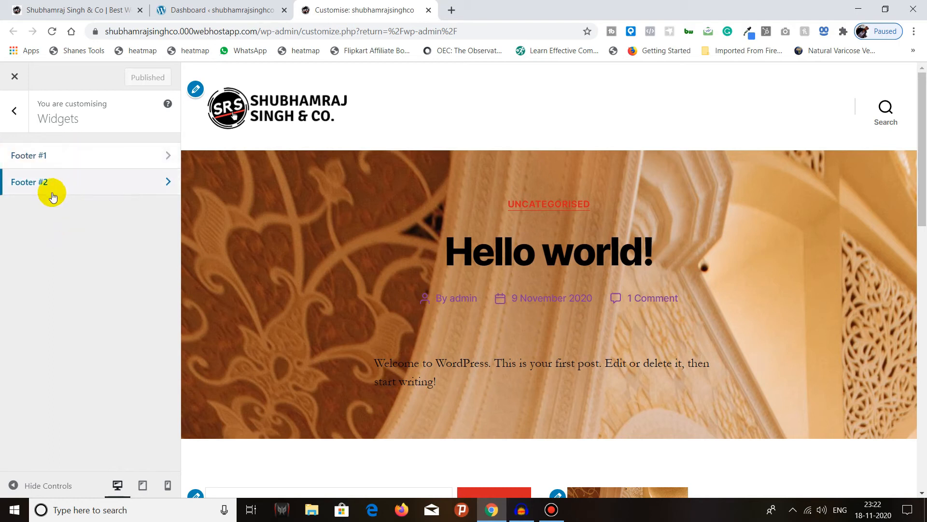
scroll(267, 201, down, 7)
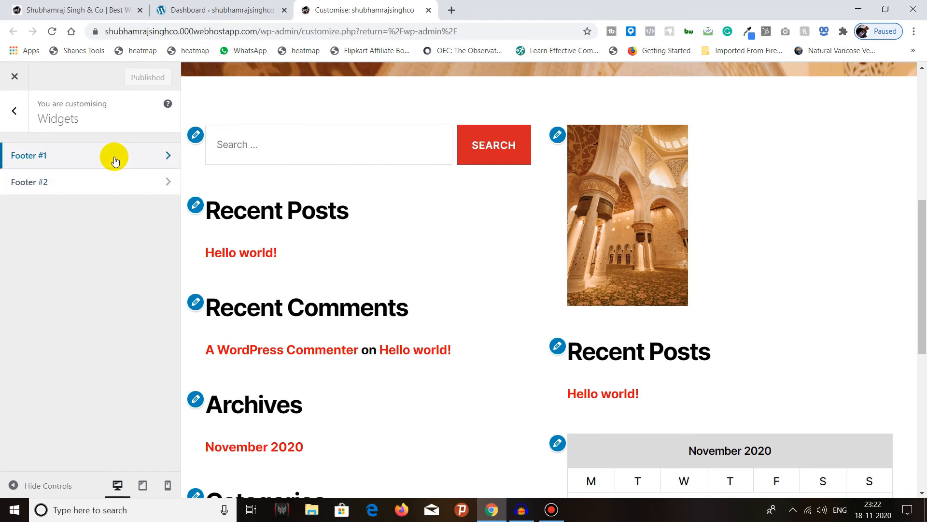
scroll(396, 223, down, 8)
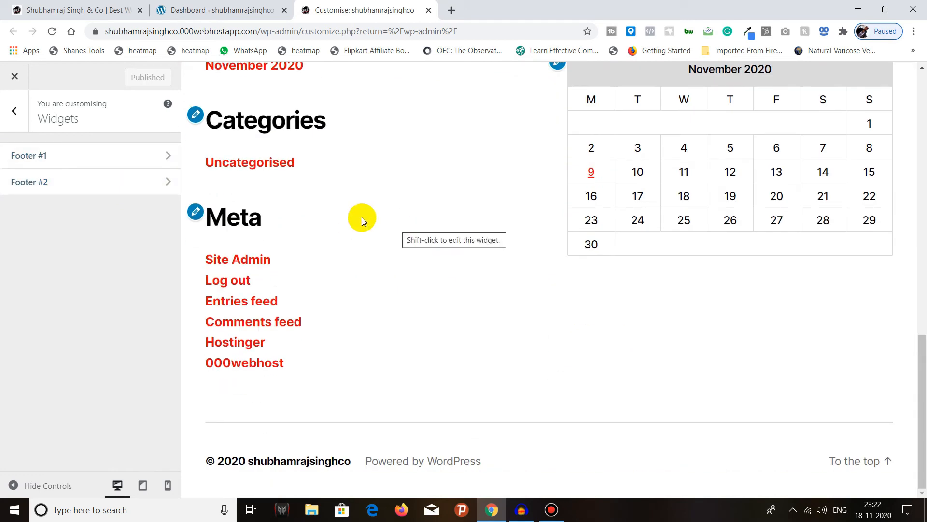
Step: Examine the Additional CSS section with its guidance text and code field, then return to the customiser's main list
click(12, 116)
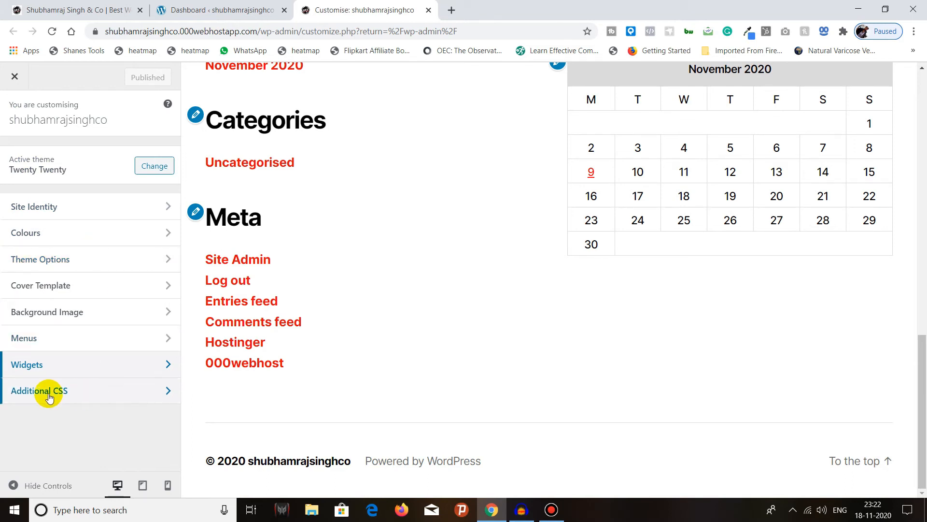
click(75, 394)
scroll(85, 268, down, 5)
scroll(82, 275, up, 5)
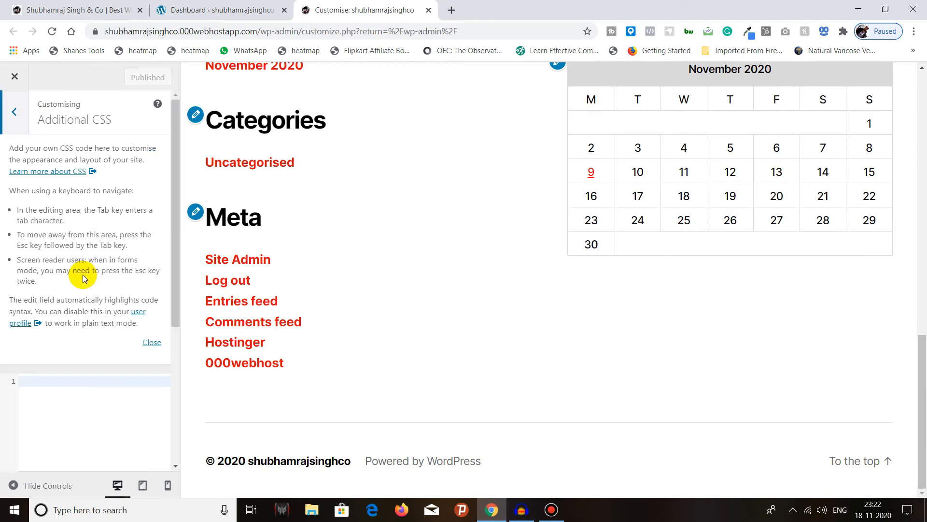
click(14, 111)
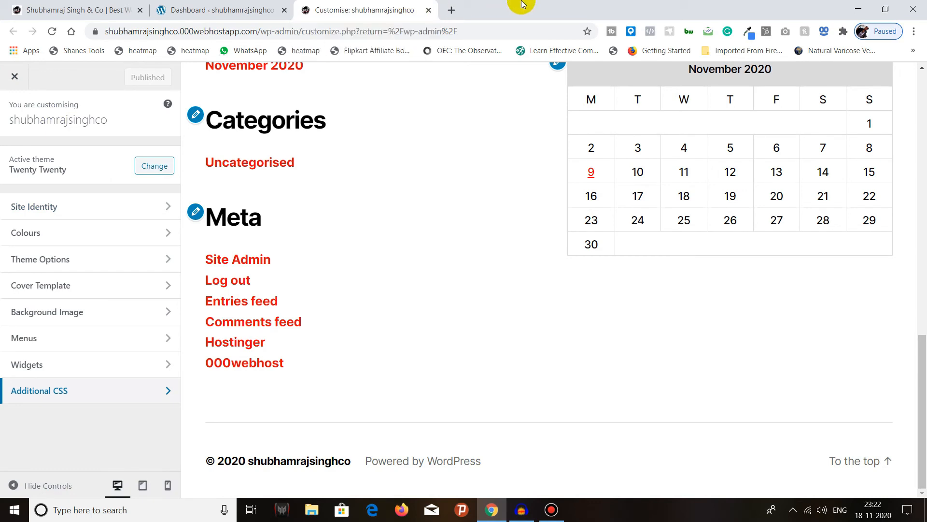
Step: Close the customiser and open the Widgets page from the dashboard in a new browser tab
mouse_move(529, 5)
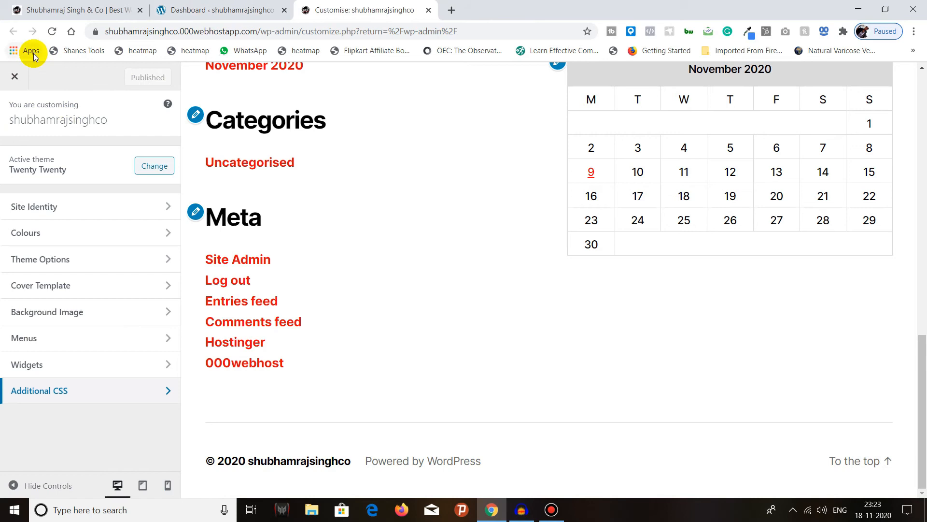
click(222, 10)
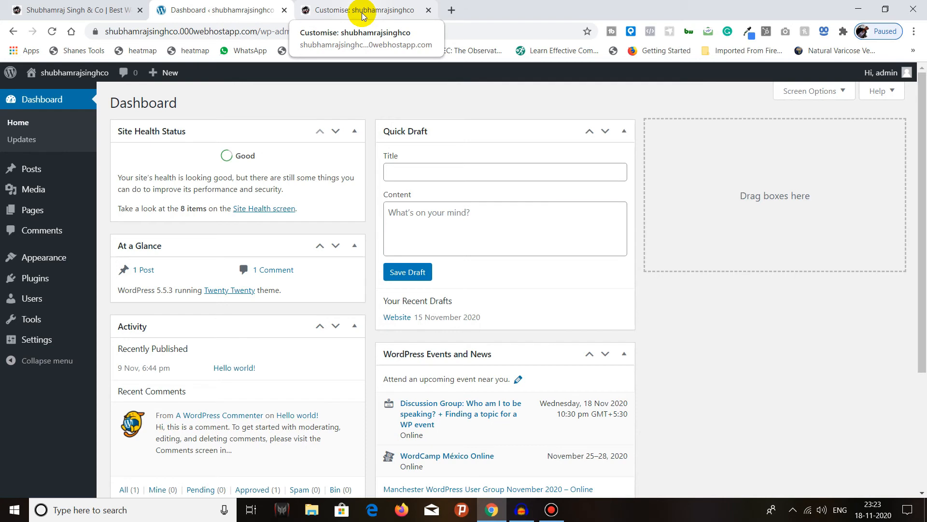
click(427, 10)
mouse_move(44, 257)
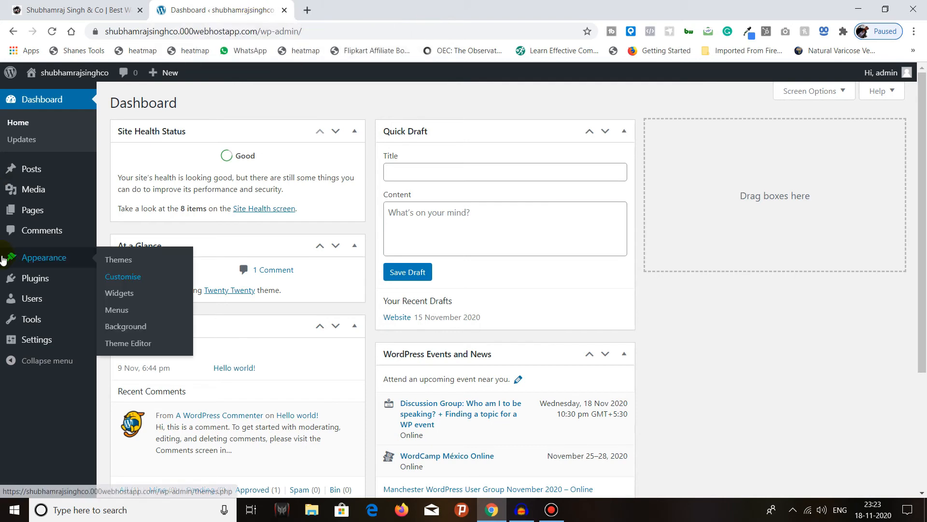
right_click(124, 294)
click(155, 302)
click(381, 3)
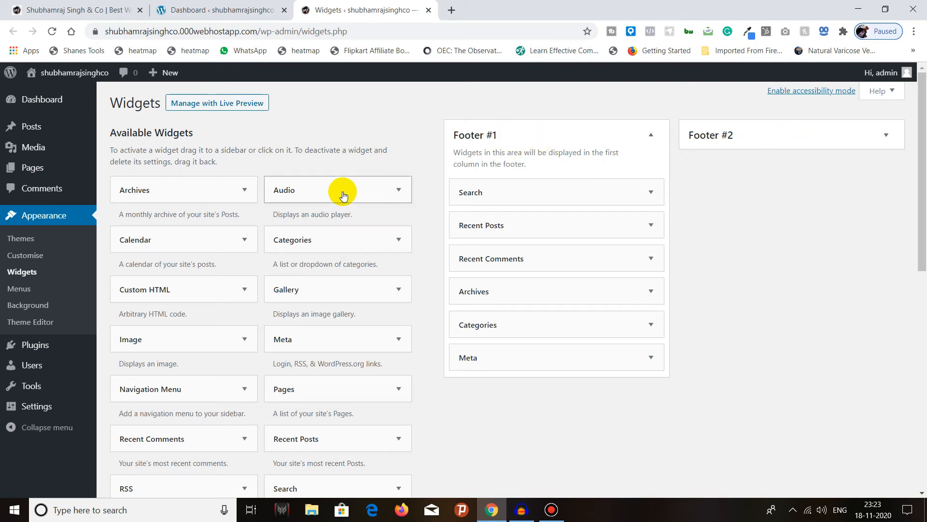
Step: Add a Categories widget to Footer #2 between Recent Posts and Calendar, and collapse it
click(573, 203)
click(589, 193)
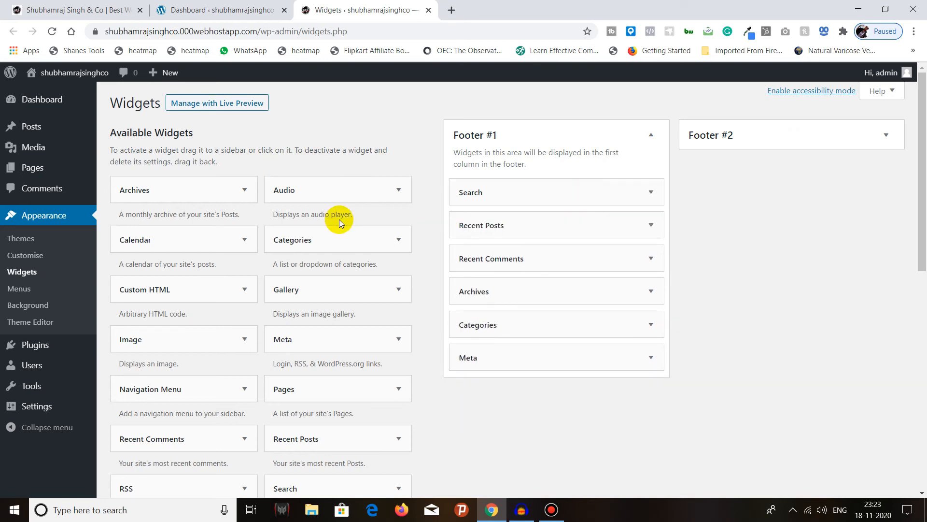
drag(311, 240, 730, 265)
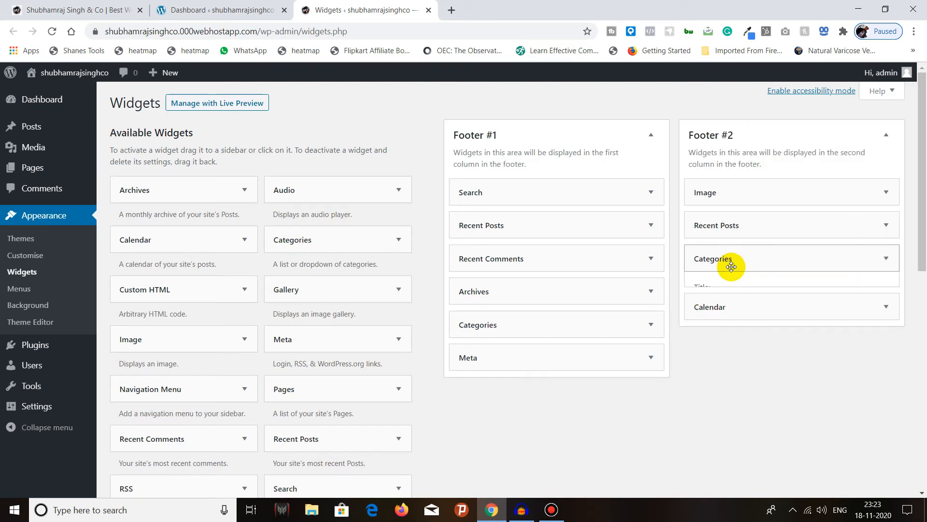
click(735, 255)
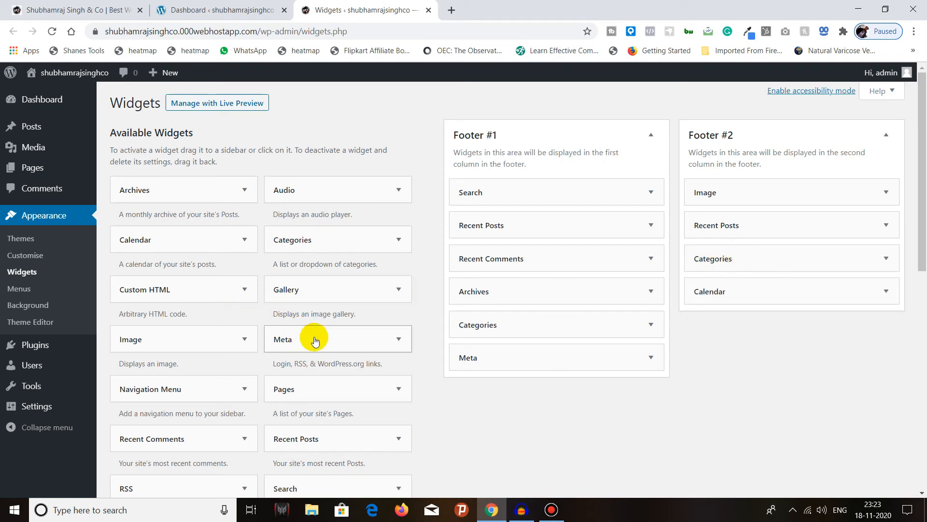
Step: Add Pages and another Recent Posts widget to Footer #2, with Recent Posts directly below Image and Pages under it, both collapsed
drag(307, 397, 708, 231)
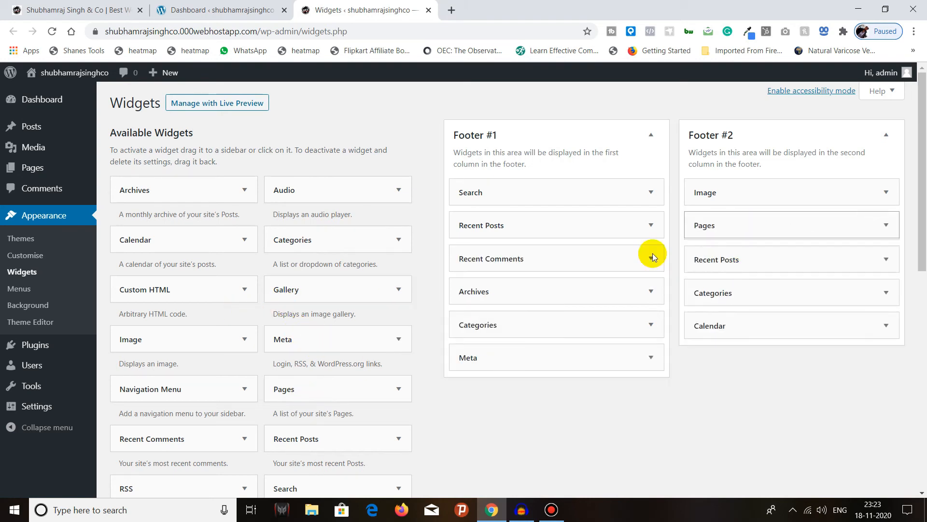
drag(280, 439, 770, 296)
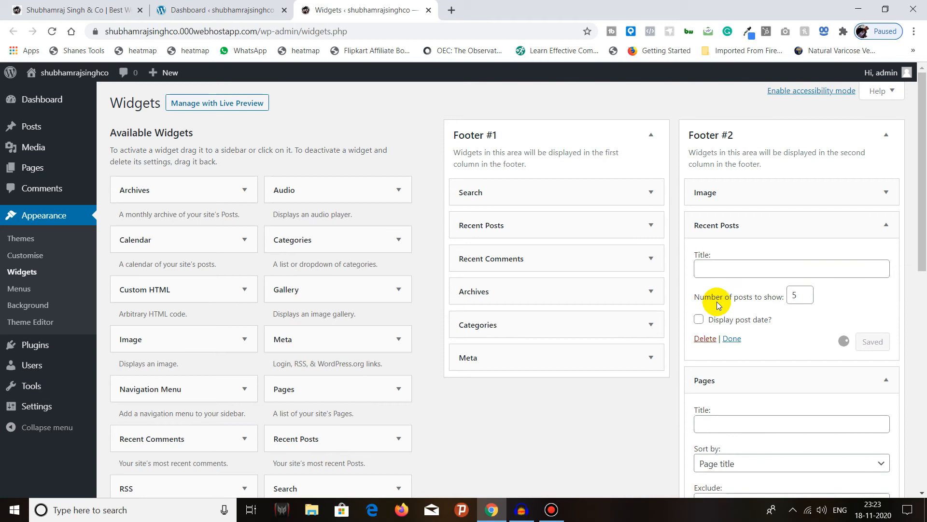
click(772, 228)
click(778, 255)
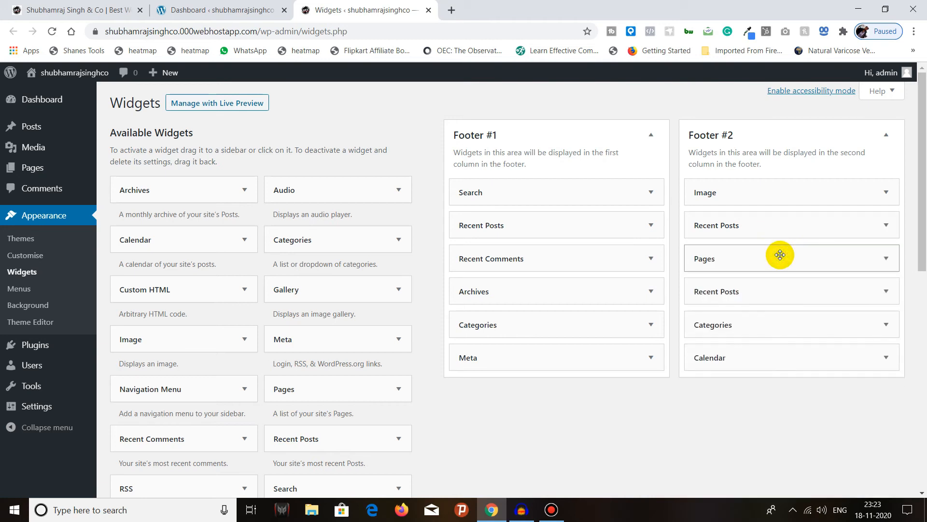
Step: Look through the Inactive Widgets section and the list of available widgets on the Widgets page
scroll(375, 245, down, 10)
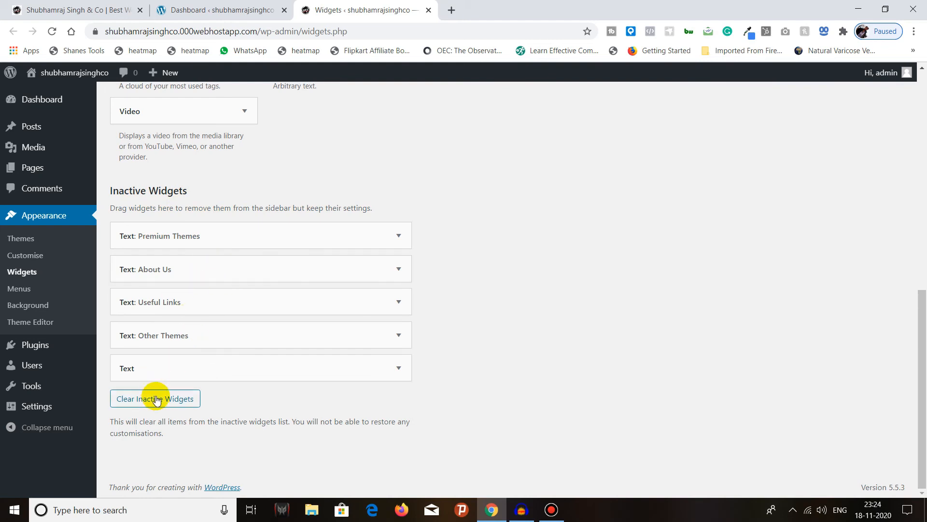
scroll(219, 192, up, 1)
scroll(218, 192, up, 7)
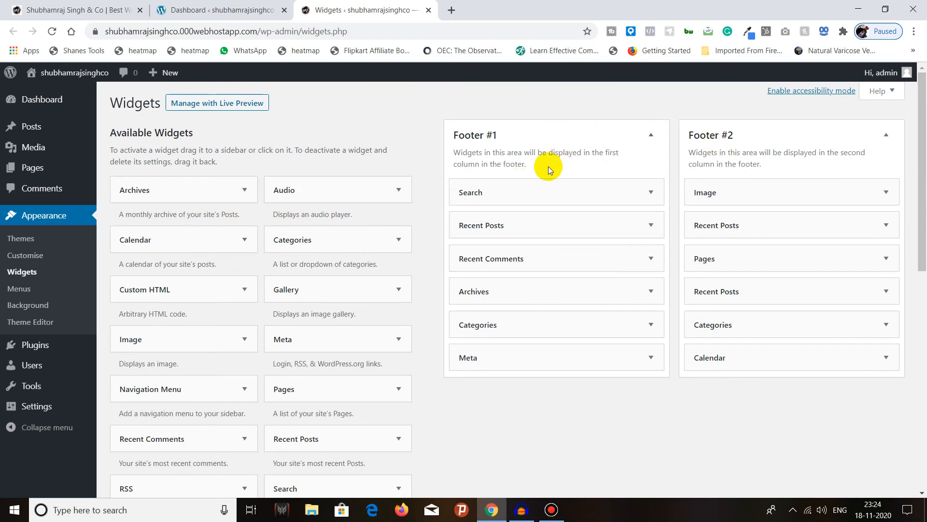
scroll(414, 141, down, 7)
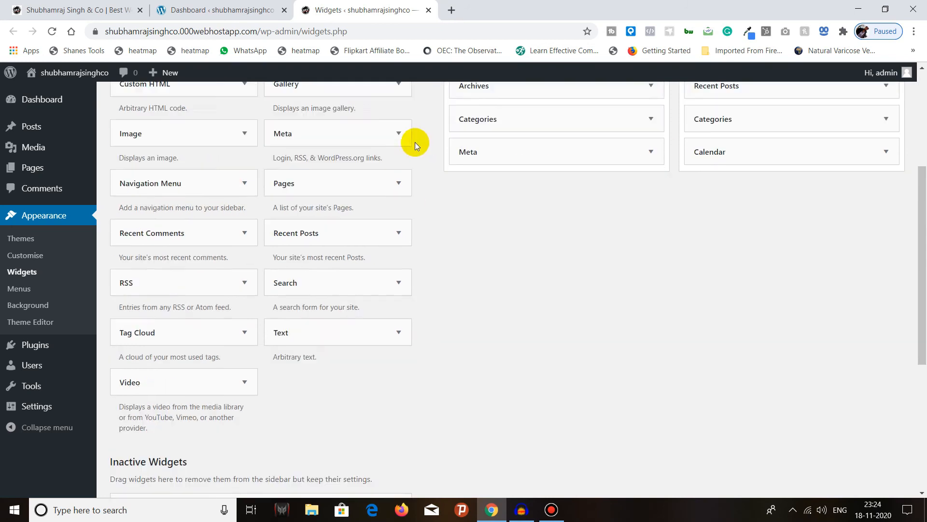
scroll(414, 142, up, 7)
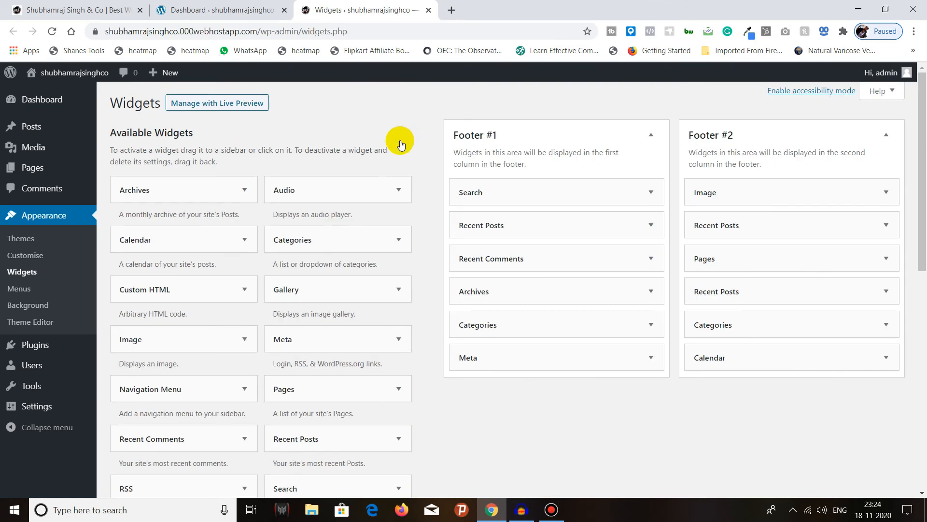
Step: Open the widgets in live preview, inspect the footer columns, and return to the Widgets page
click(225, 112)
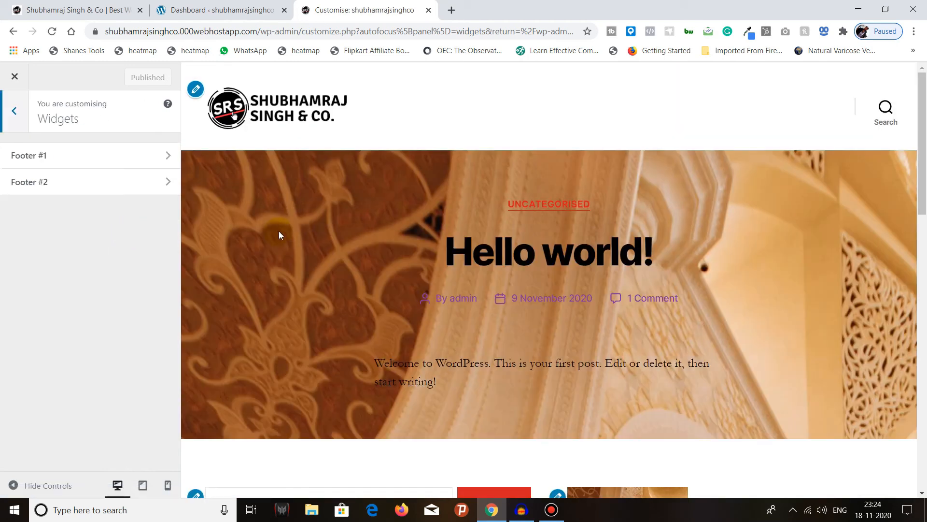
scroll(279, 231, down, 14)
scroll(279, 232, up, 9)
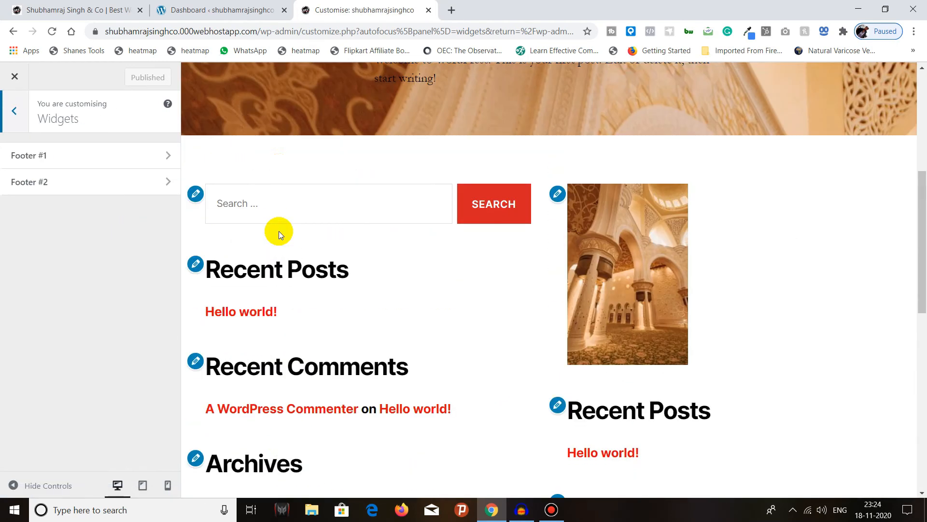
scroll(280, 231, up, 5)
click(13, 31)
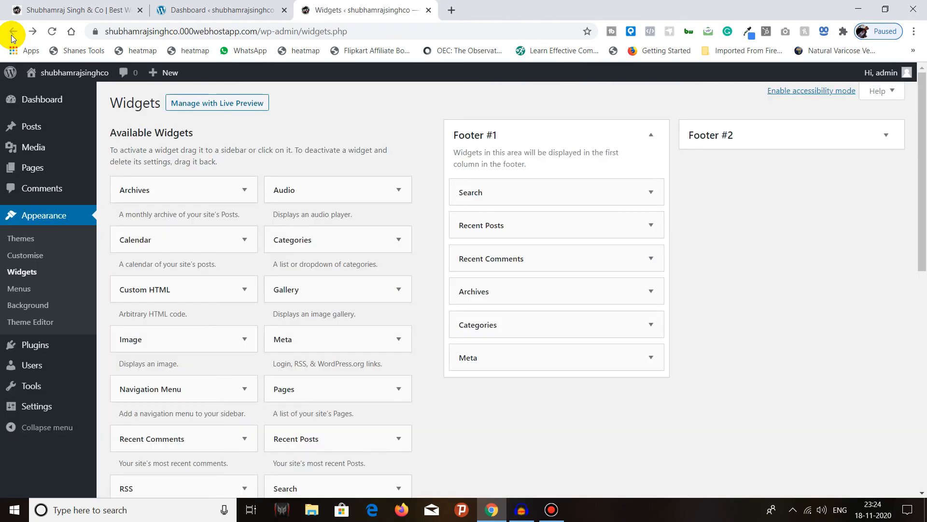
Step: Open the Background page in a new browser tab, look at the background image settings, and close it
scroll(425, 265, down, 10)
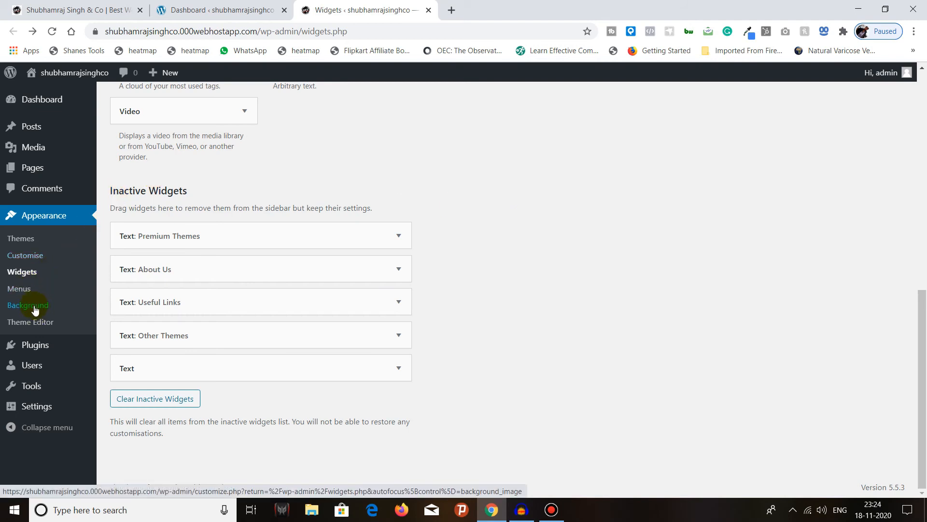
right_click(33, 307)
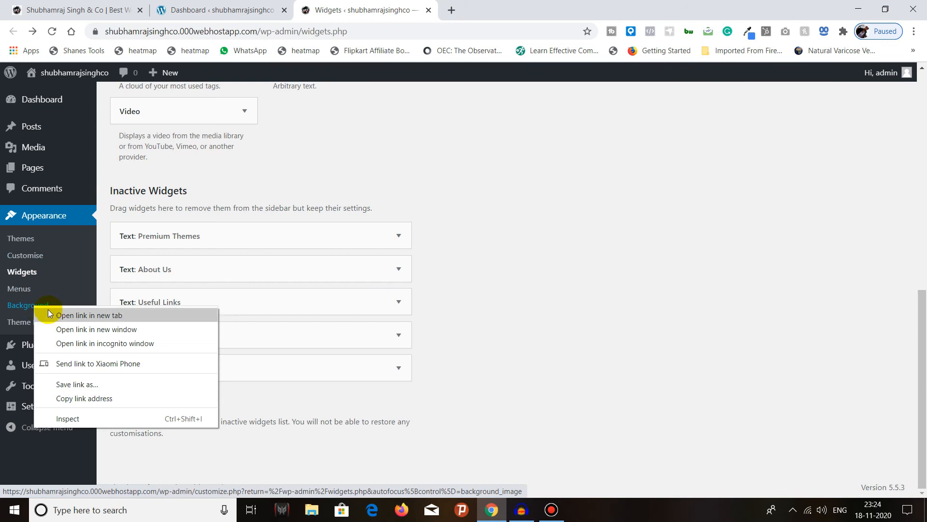
click(52, 314)
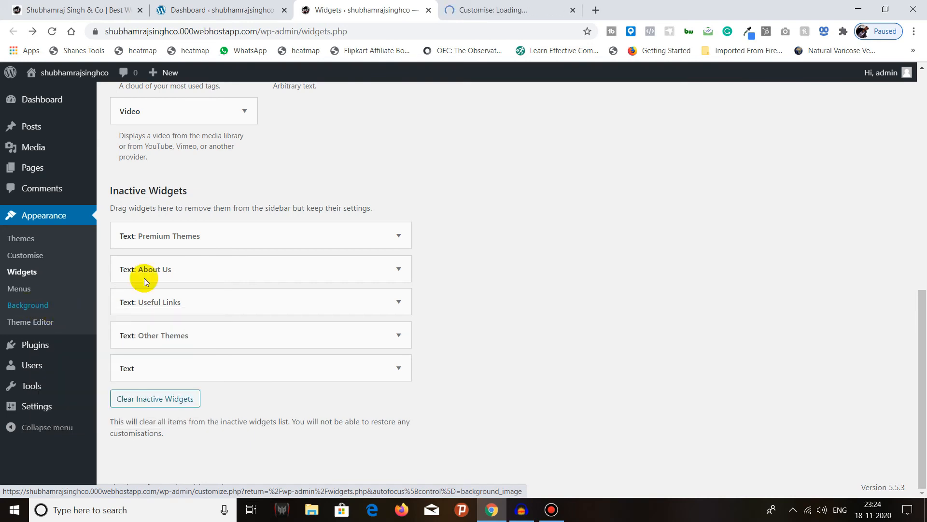
click(463, 10)
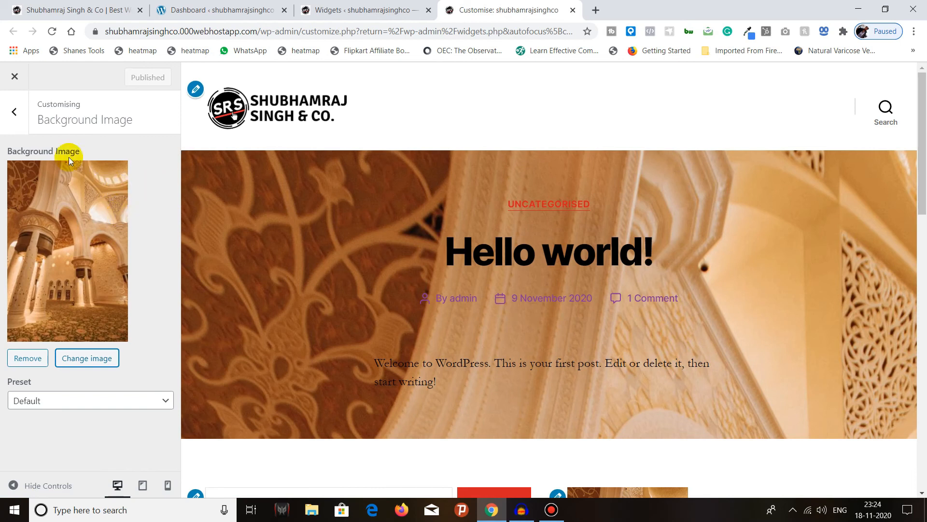
click(572, 10)
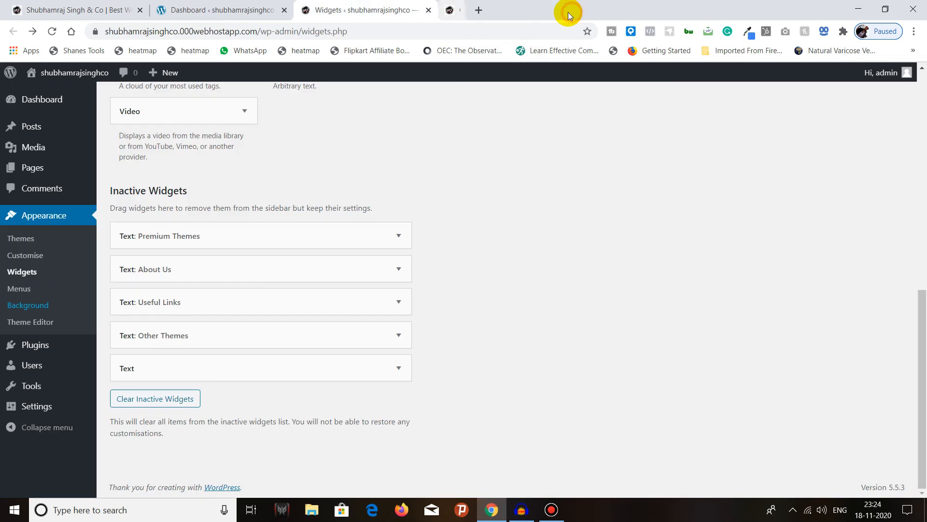
Step: Open the Theme Editor in a new browser tab and switch to it
right_click(33, 327)
click(62, 331)
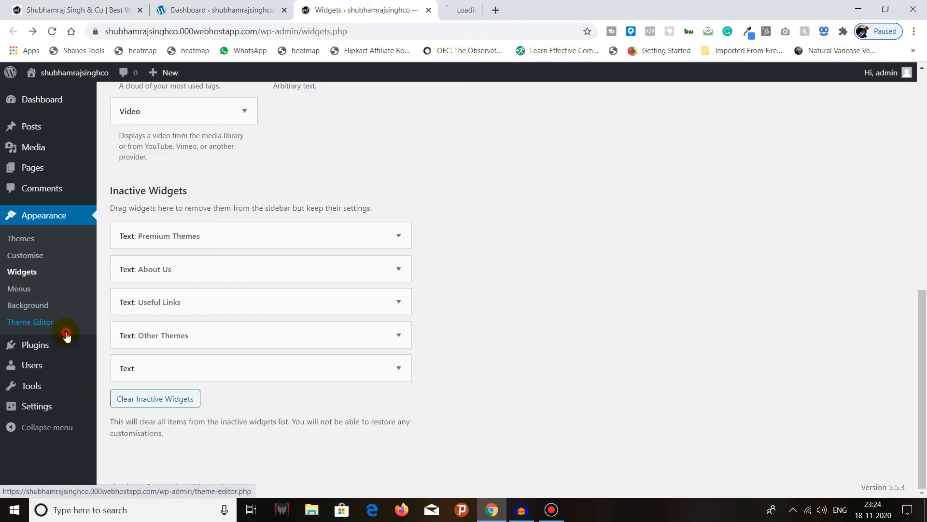
click(499, 4)
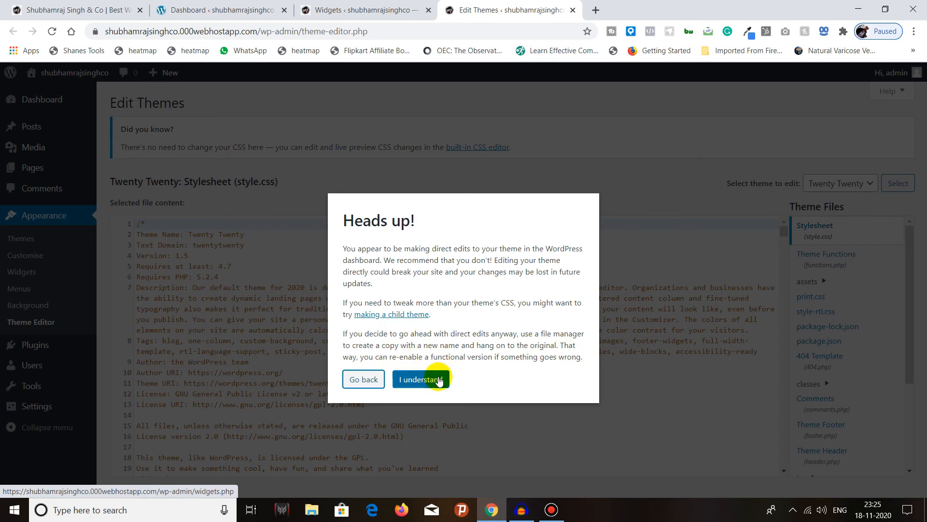
Step: Acknowledge the direct-editing warning, open the Theme Functions file (functions.php), and look through the list of theme files
click(412, 380)
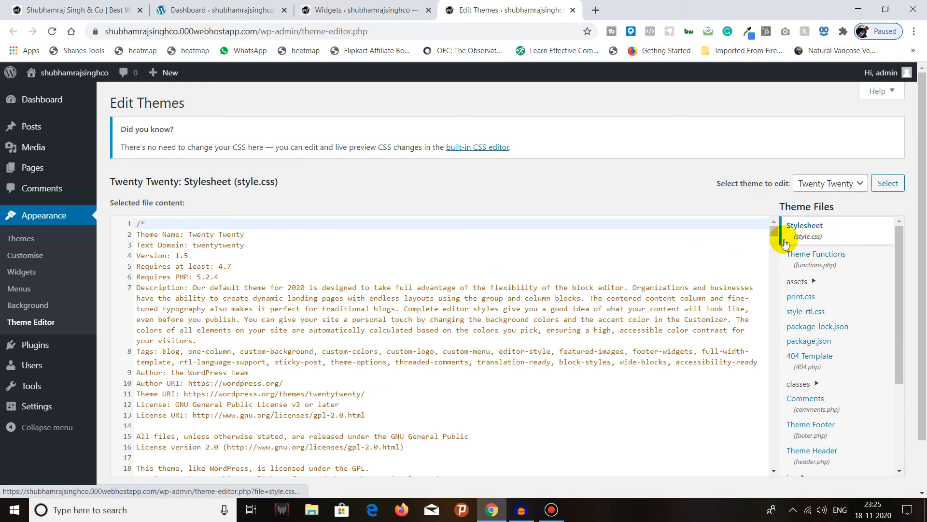
scroll(491, 263, down, 1)
click(839, 258)
scroll(820, 297, down, 5)
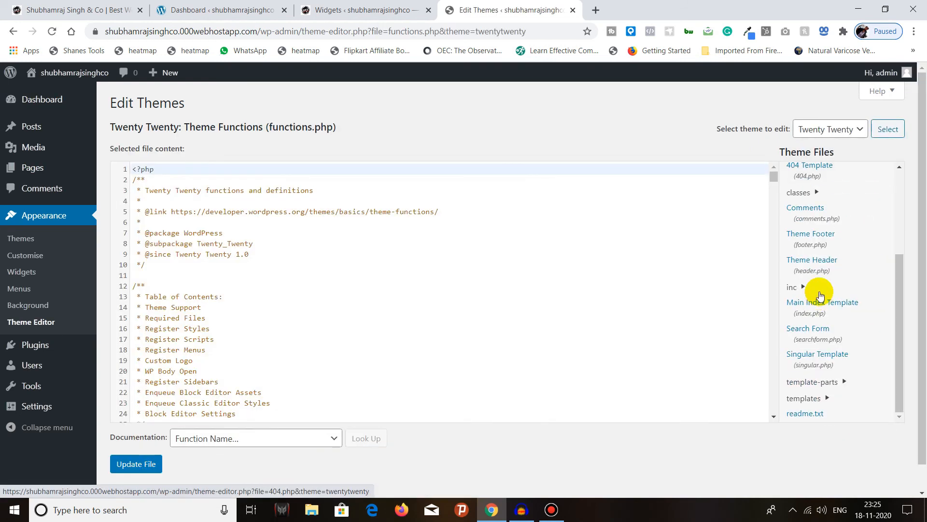
scroll(822, 288, up, 1)
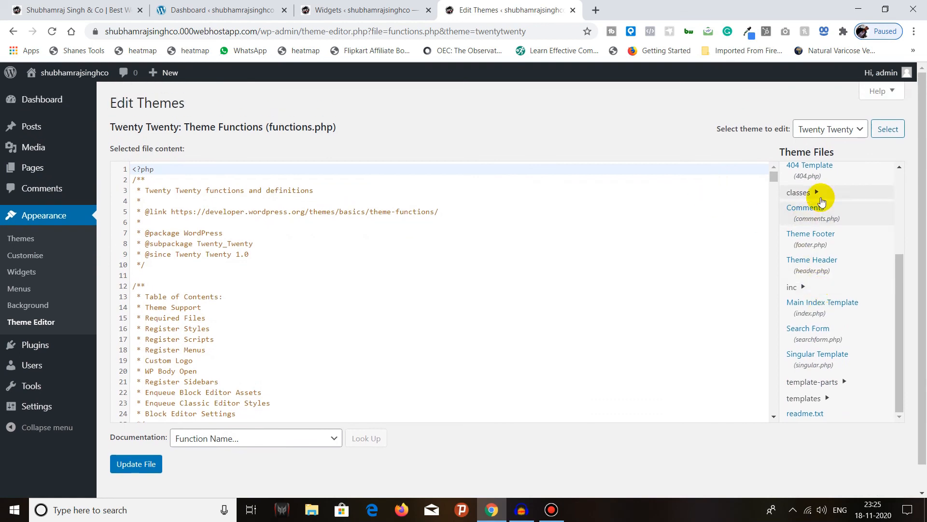
Step: Check which themes can be edited, load Twenty Twenty into the editor, and look over its stylesheet
click(824, 129)
click(824, 128)
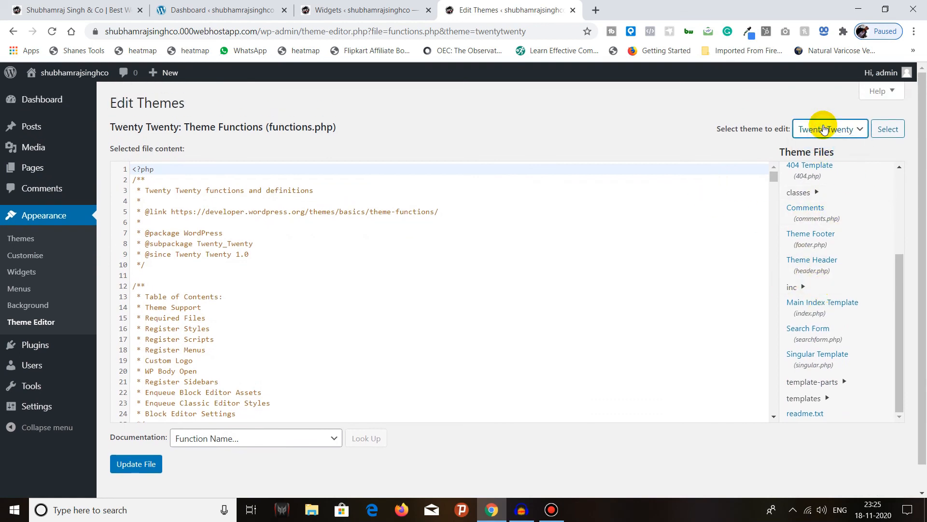
click(847, 129)
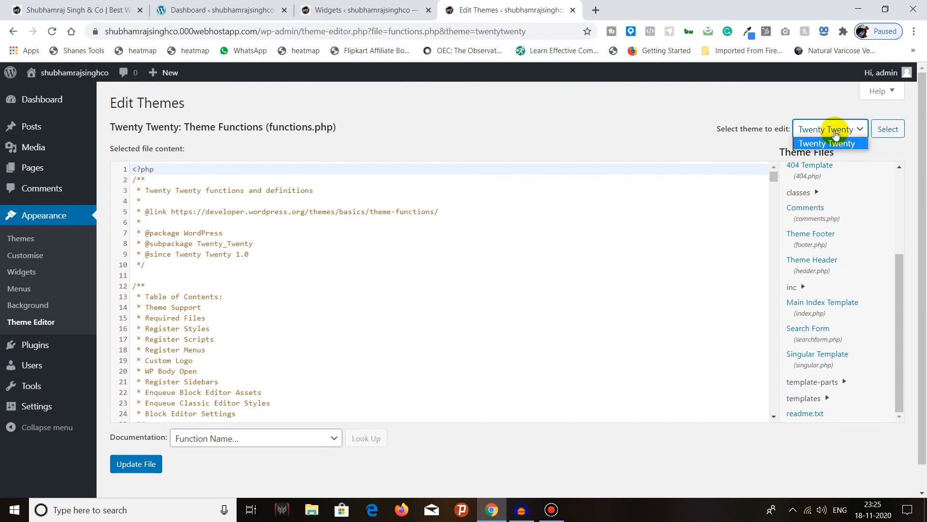
click(837, 131)
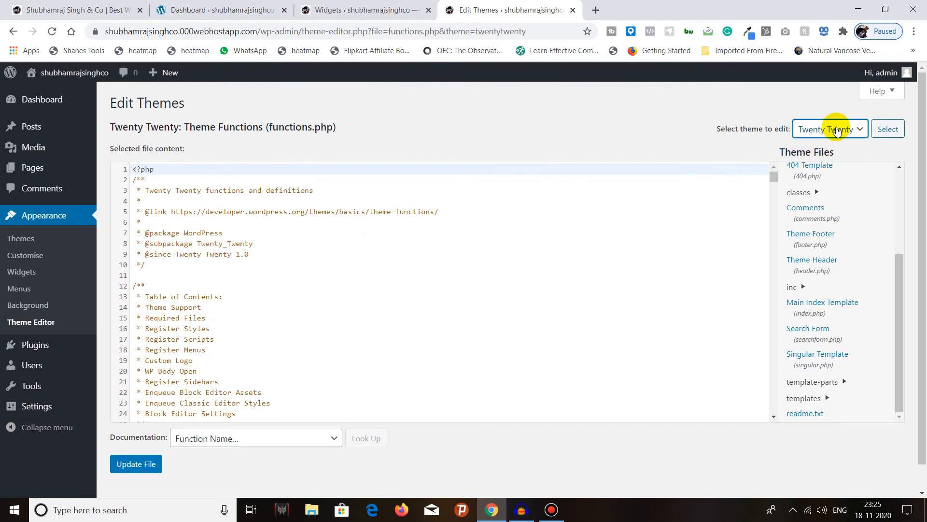
click(837, 131)
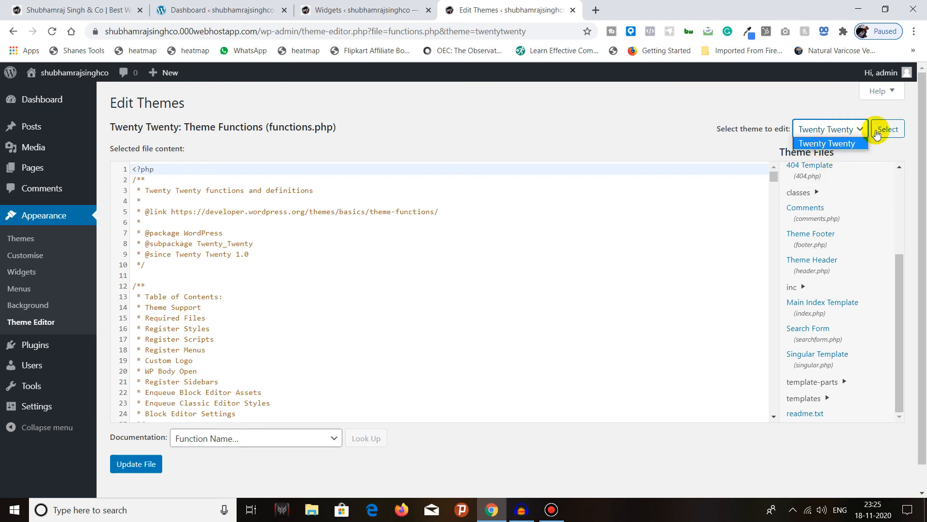
click(888, 129)
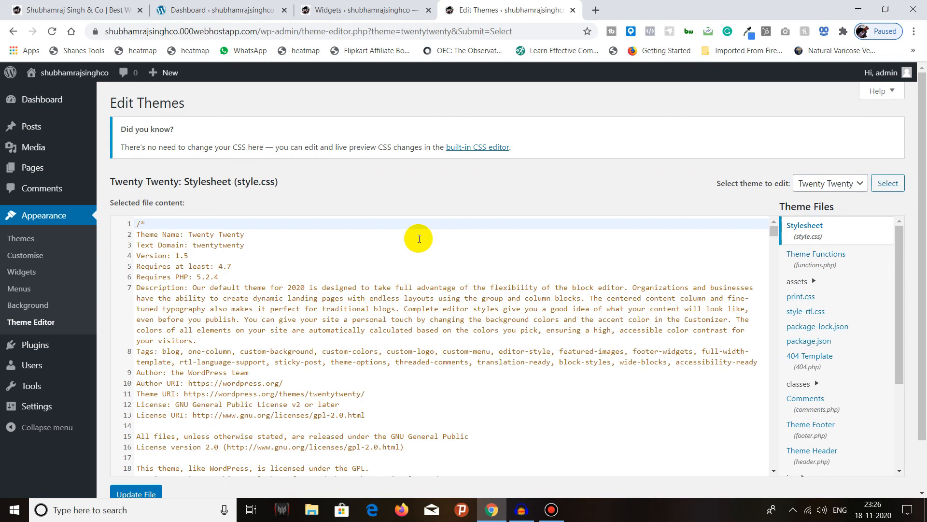
scroll(419, 238, down, 3)
scroll(245, 222, up, 3)
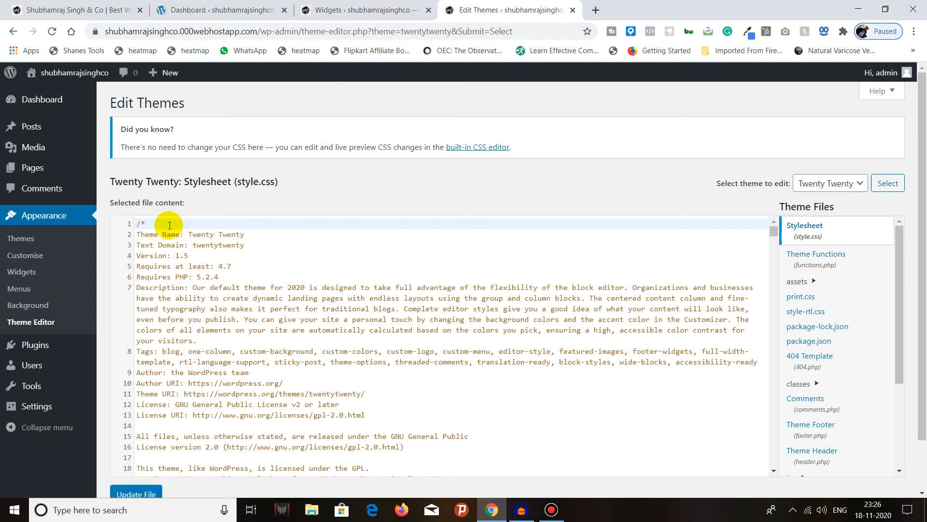
Step: Open the Plugin Editor page and revisit the list of Appearance options
mouse_move(52, 341)
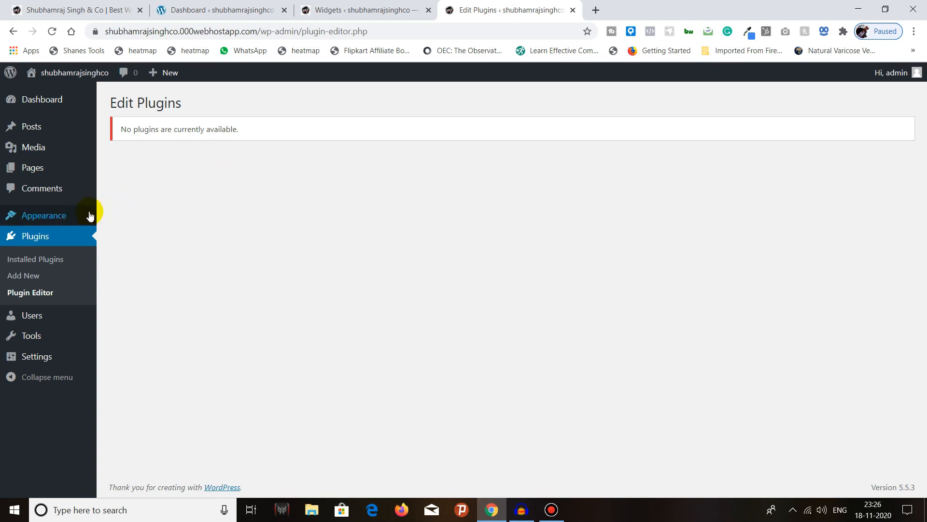
click(49, 235)
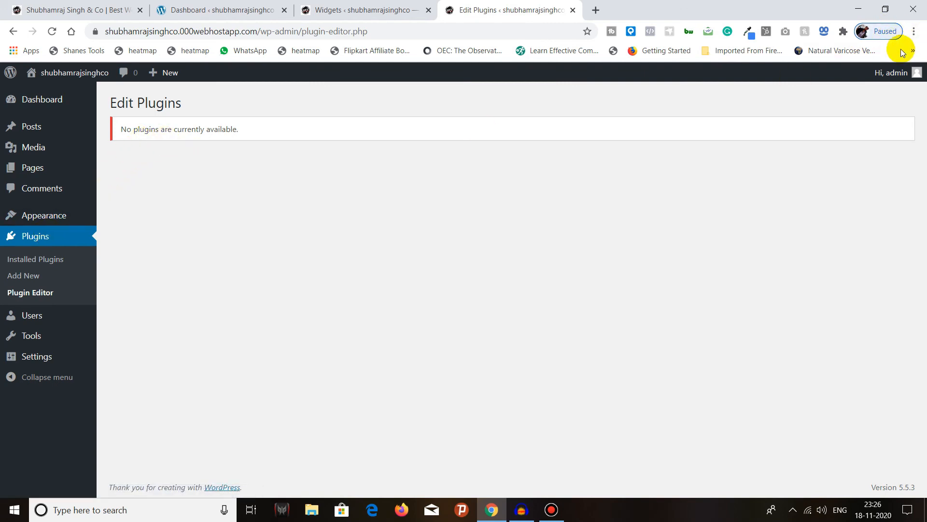
mouse_move(68, 209)
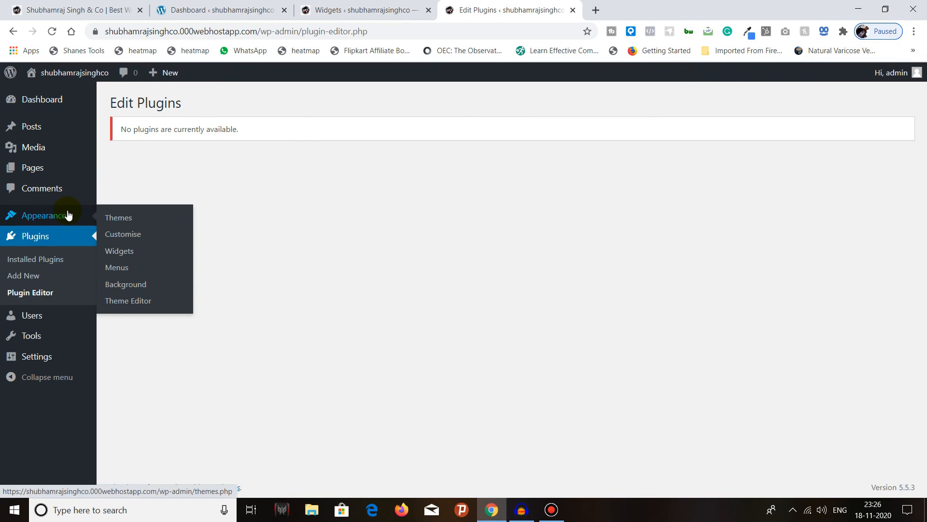
mouse_move(84, 159)
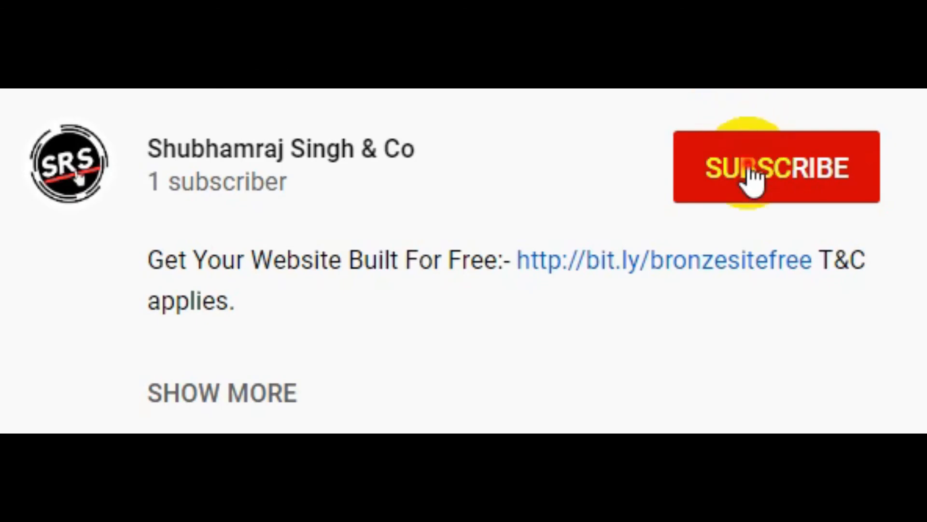
click(748, 171)
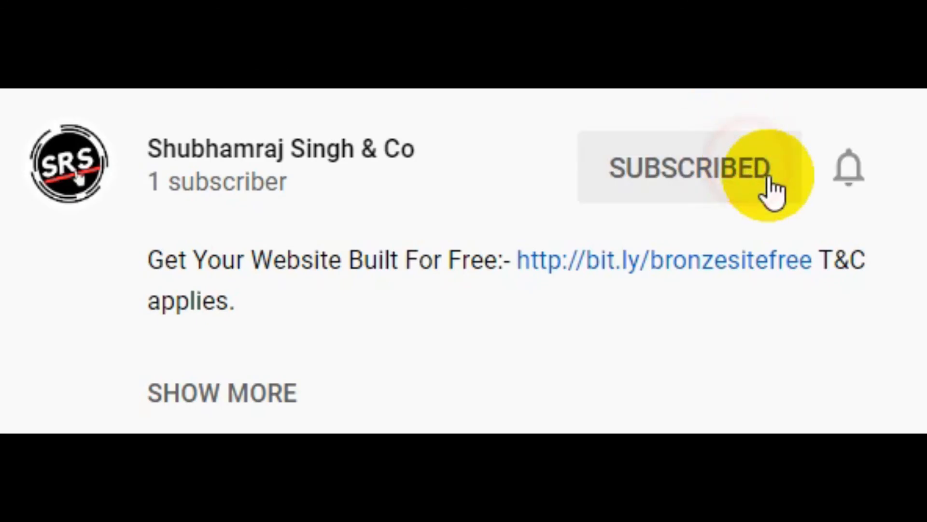
click(847, 171)
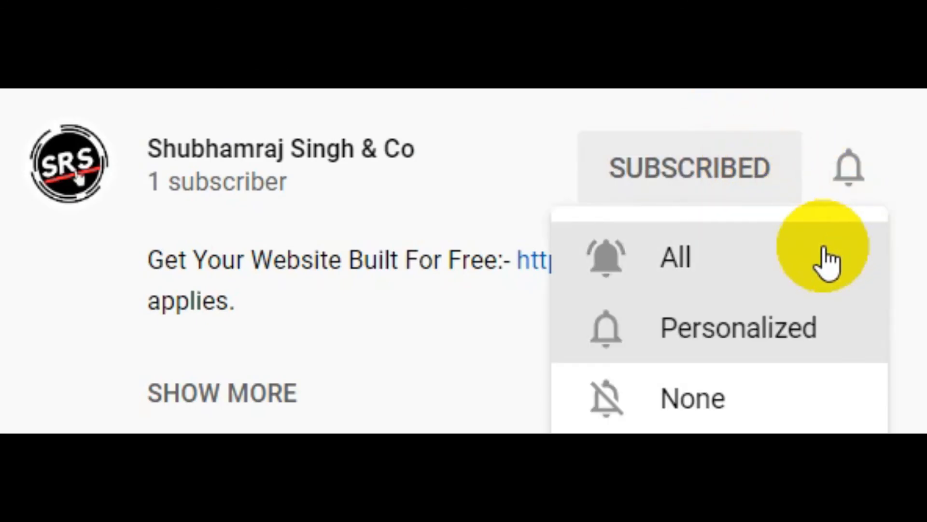
click(824, 261)
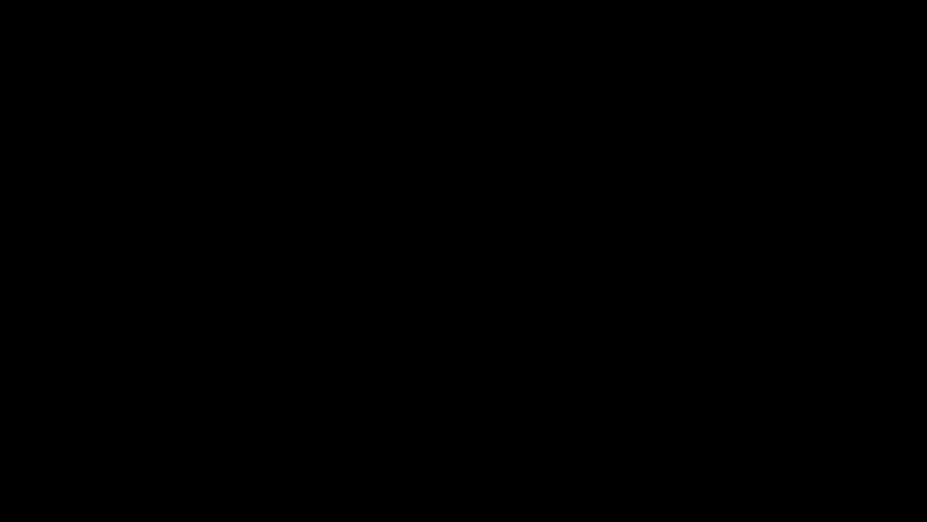